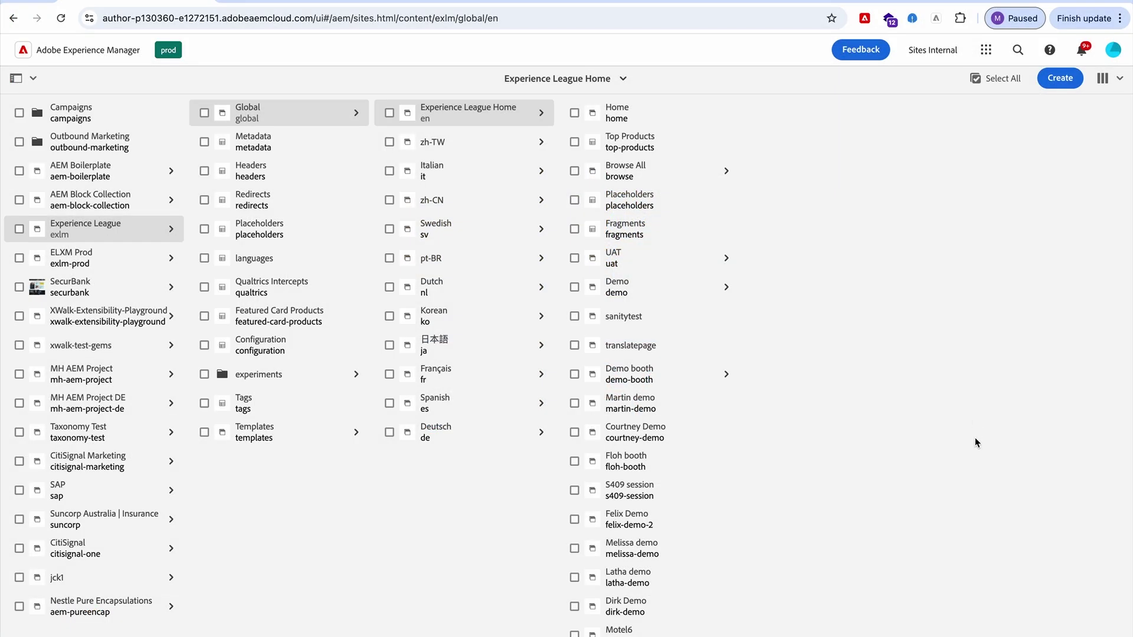
- Start creating a new page, then cancel the wizard
left_click(1059, 80)
left_click(1014, 109)
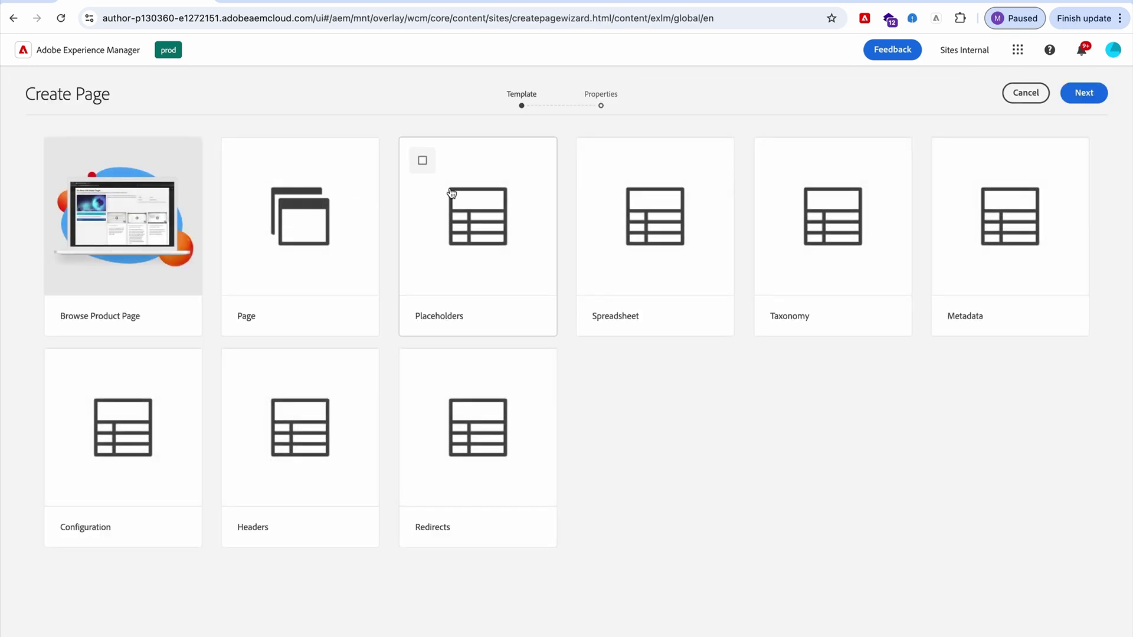
left_click(1023, 95)
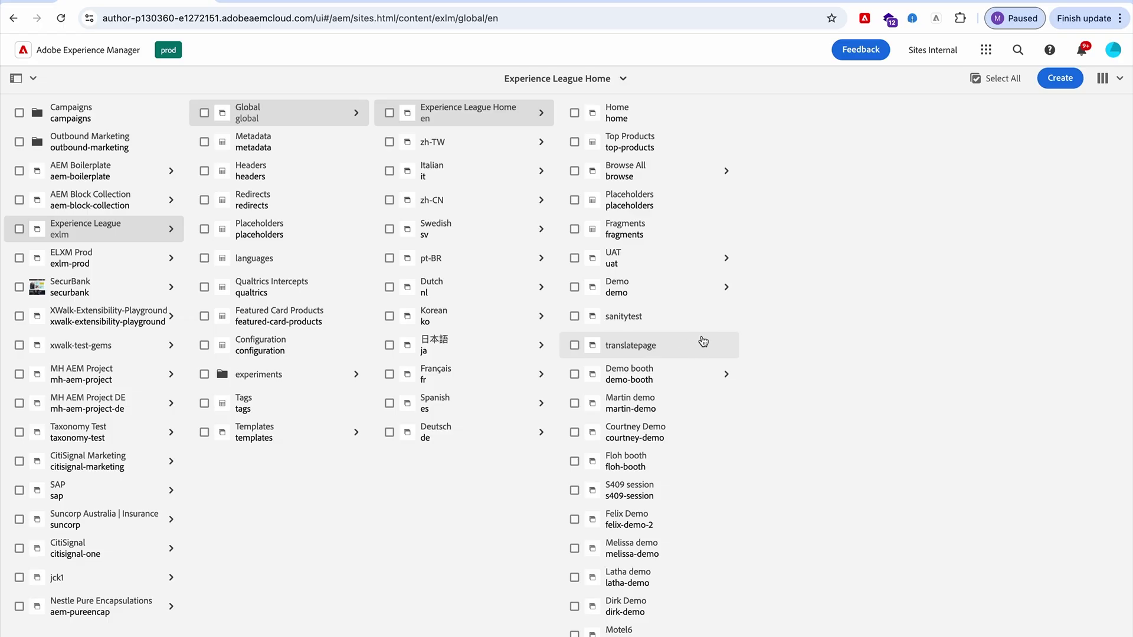
- Select the Martin demo page, preview it, and return to the Sites console
left_click(574, 406)
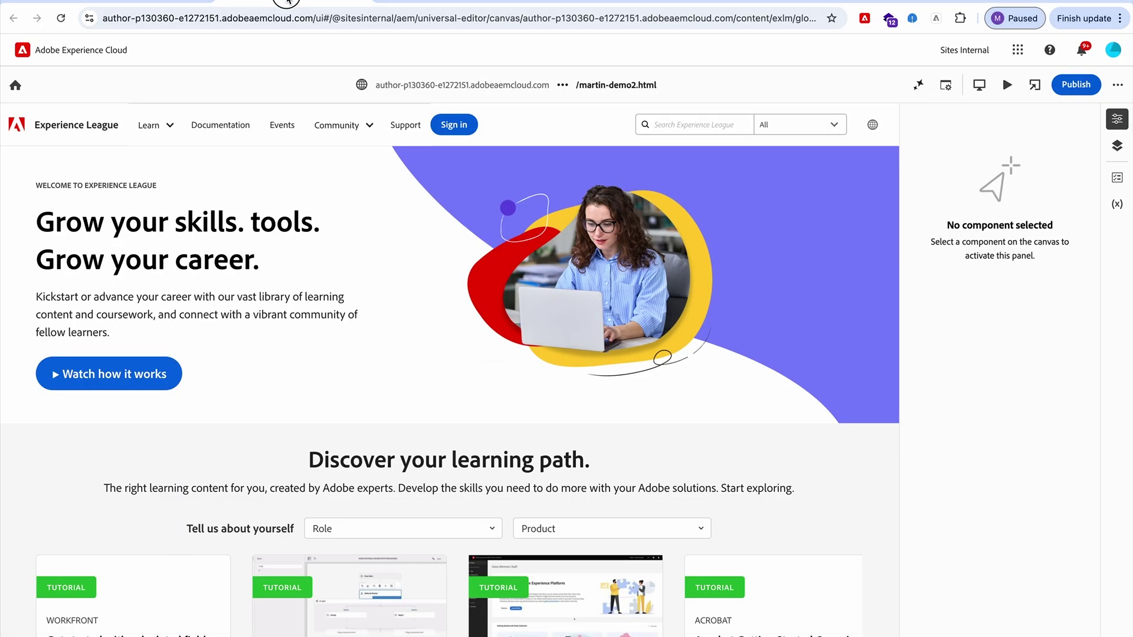
scroll(451, 264, "down", 10)
scroll(451, 264, "up", 15)
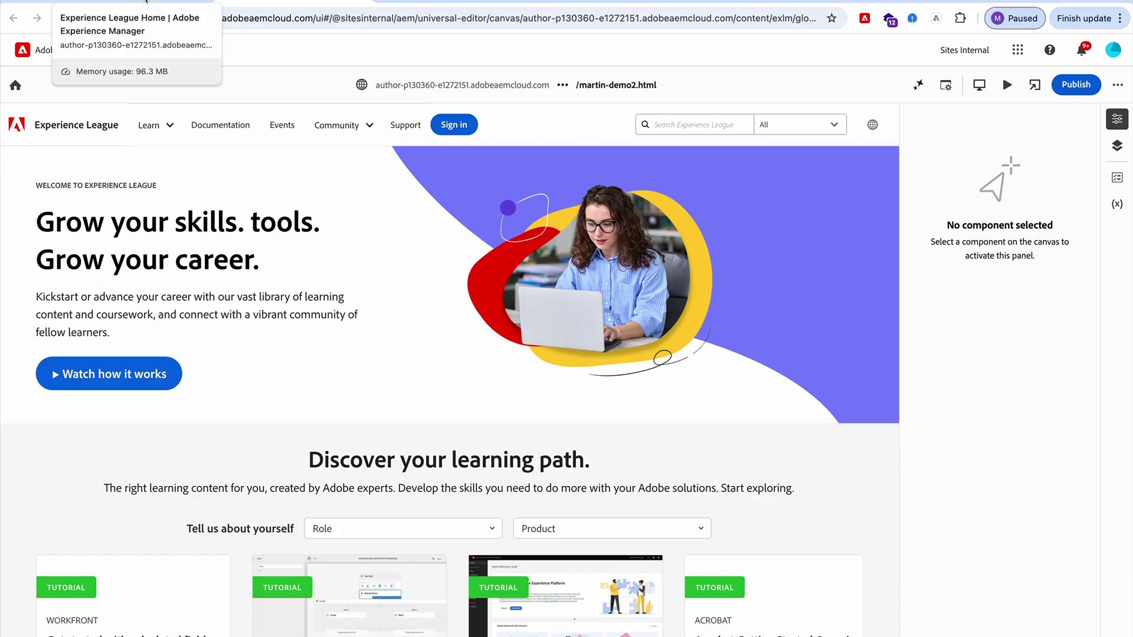
left_click(146, 1)
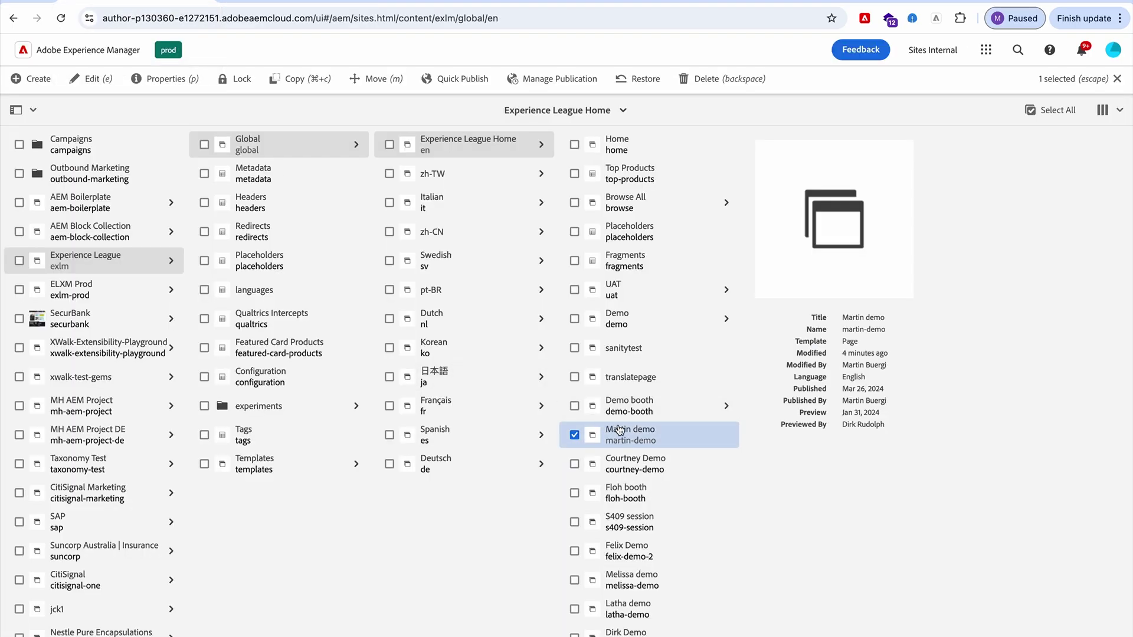
- Enable Use Page as Template in Martin demo's Advanced properties and save
left_click(171, 79)
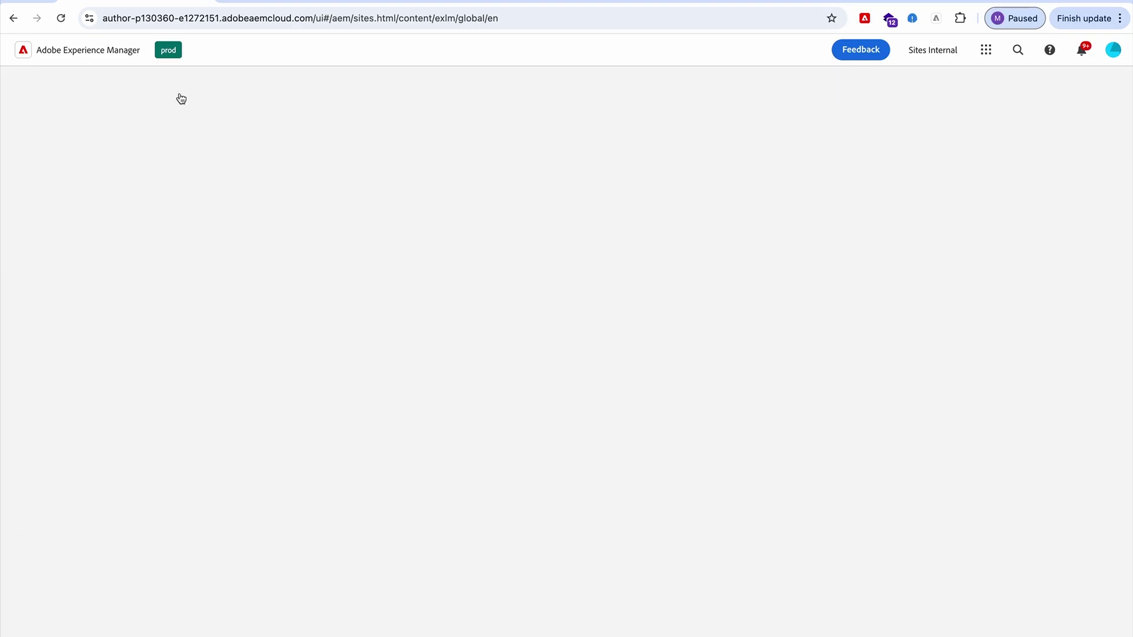
left_click(511, 173)
scroll(474, 399, "down", 2)
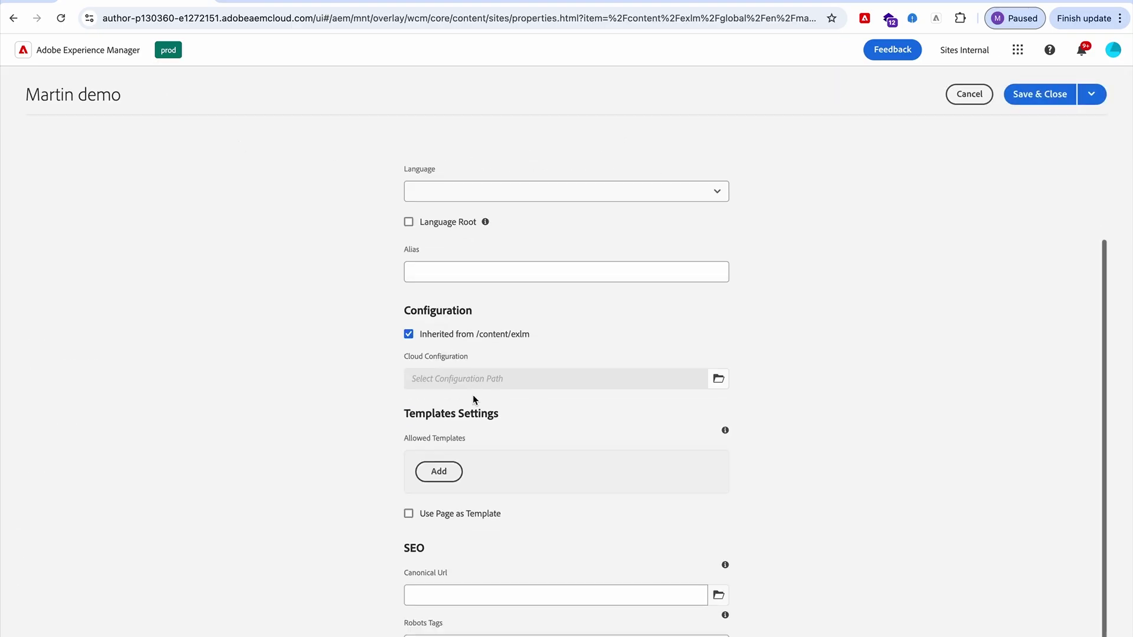
left_click(407, 502)
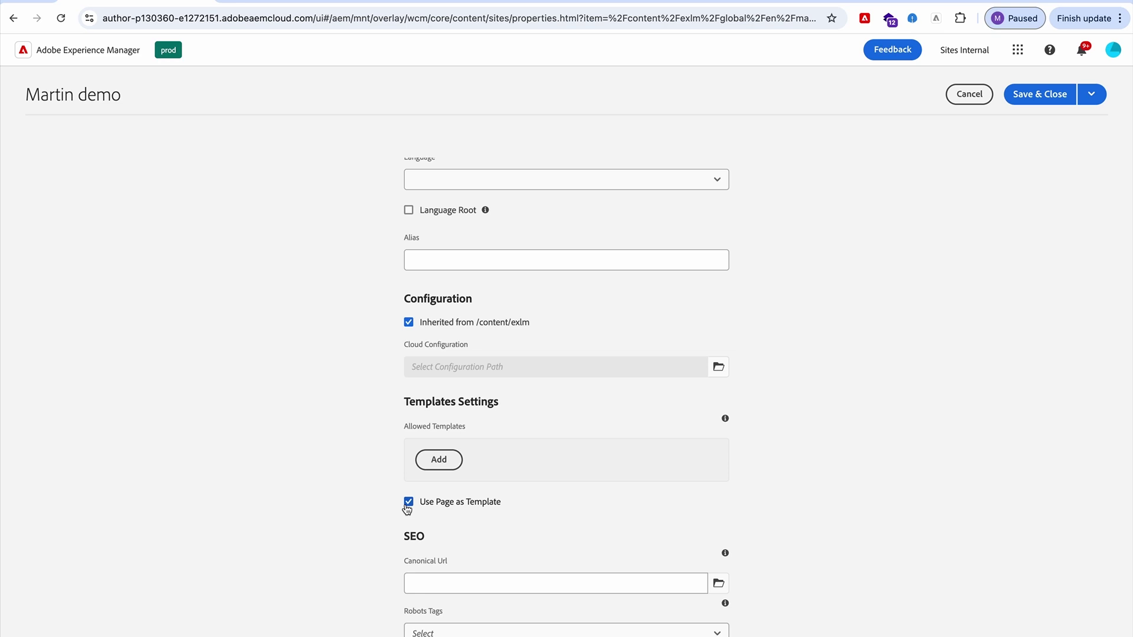
left_click(1028, 100)
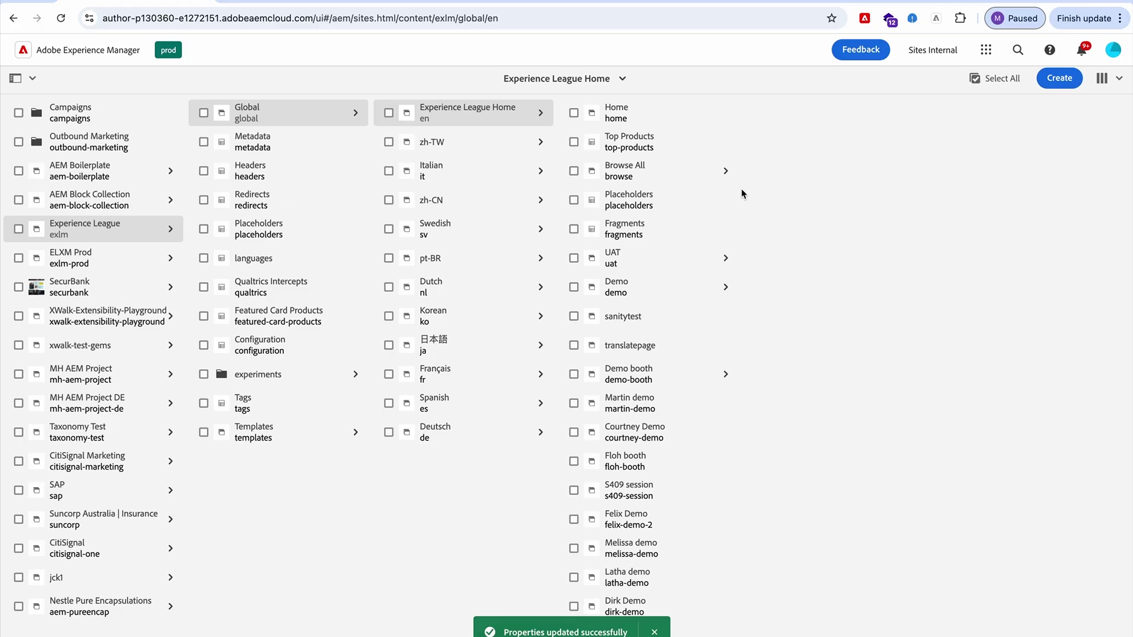
- Create 'Martin demo222' under Martin demo from the Martin demo template, then open it
left_click(658, 398)
left_click(1059, 78)
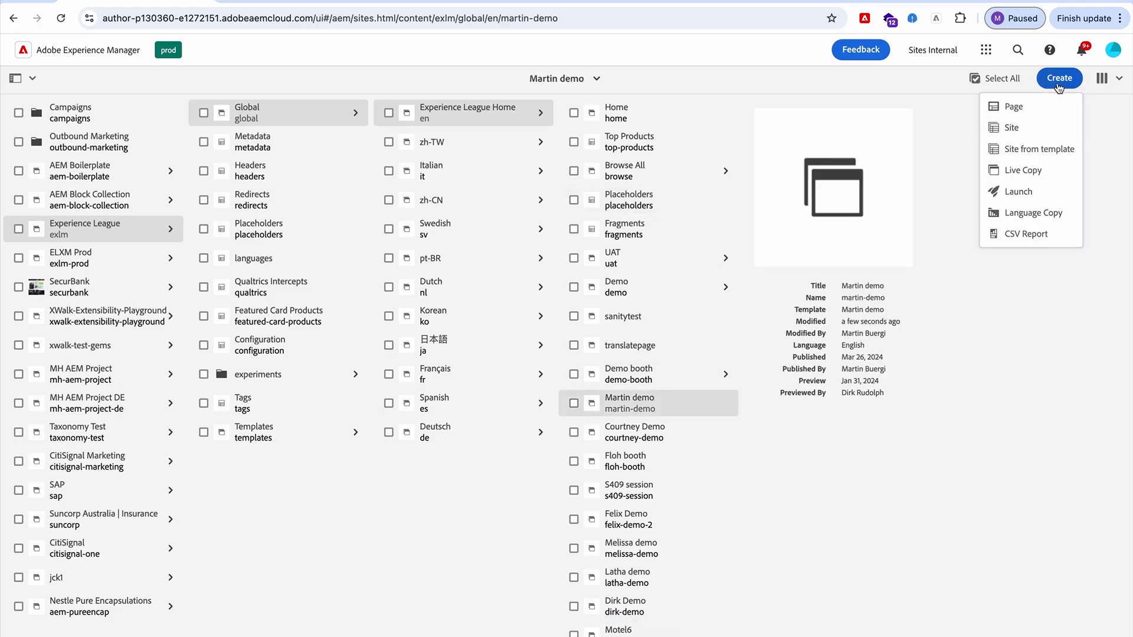
left_click(1020, 105)
left_click(245, 160)
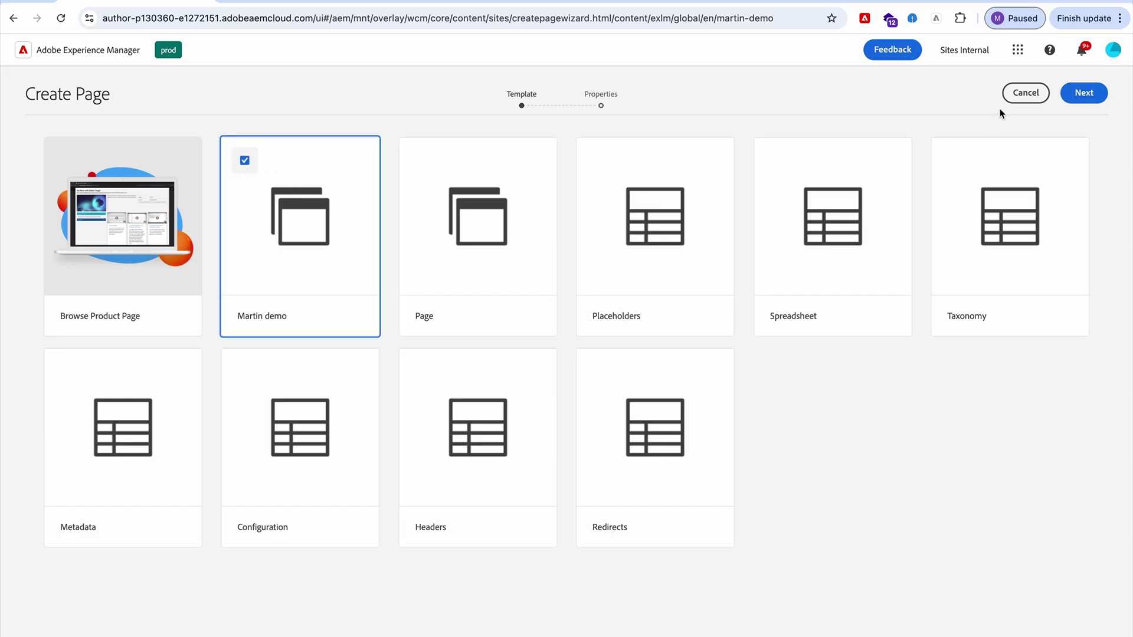
left_click(1068, 97)
left_click(489, 271)
type("222")
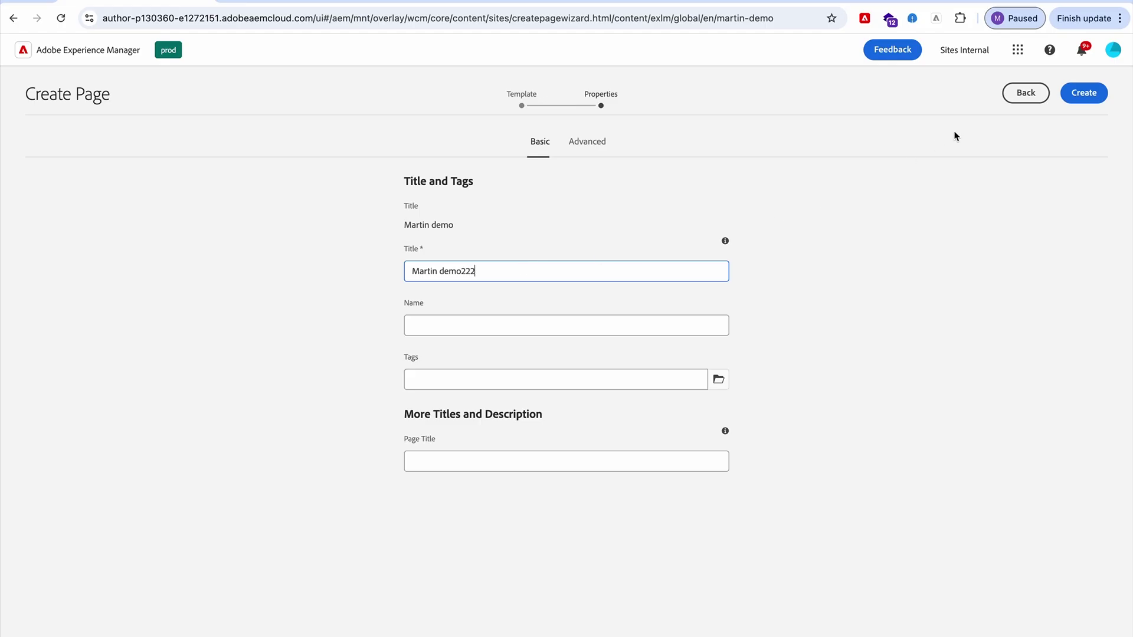
left_click(1092, 102)
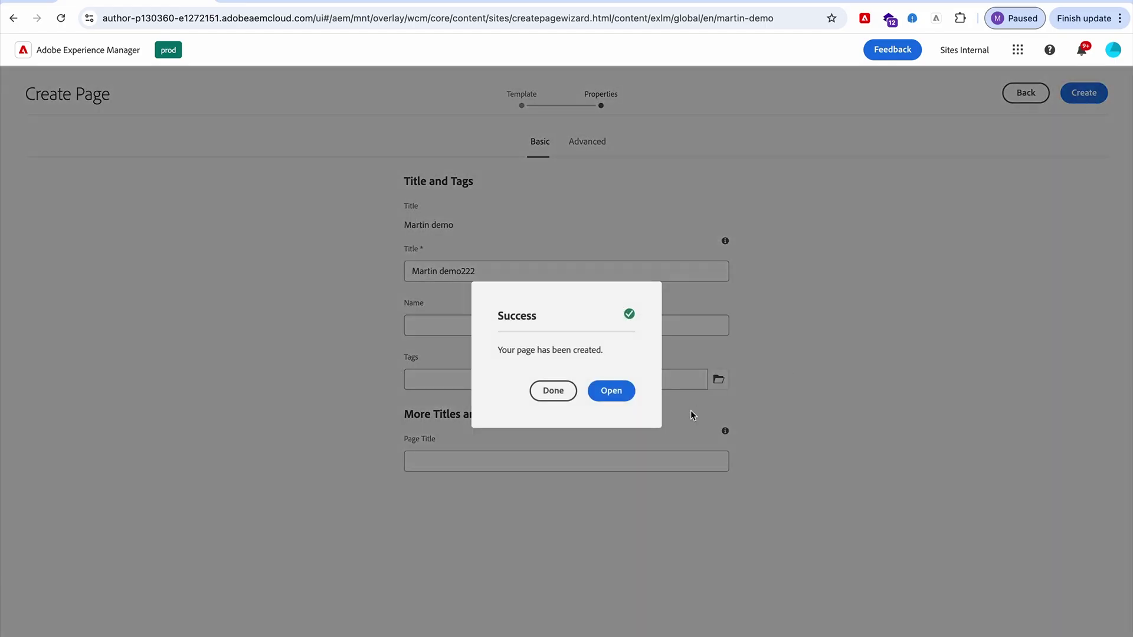
left_click(628, 392)
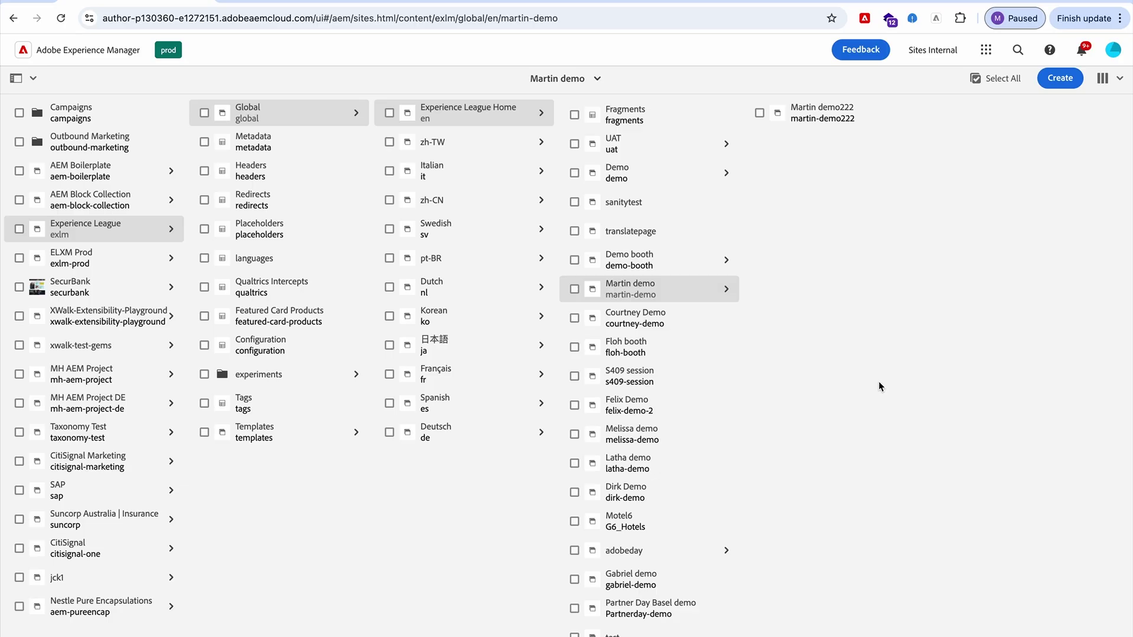
- Start a new Spreadsheet-template page titled 'redirects'
left_click(1052, 86)
left_click(1015, 111)
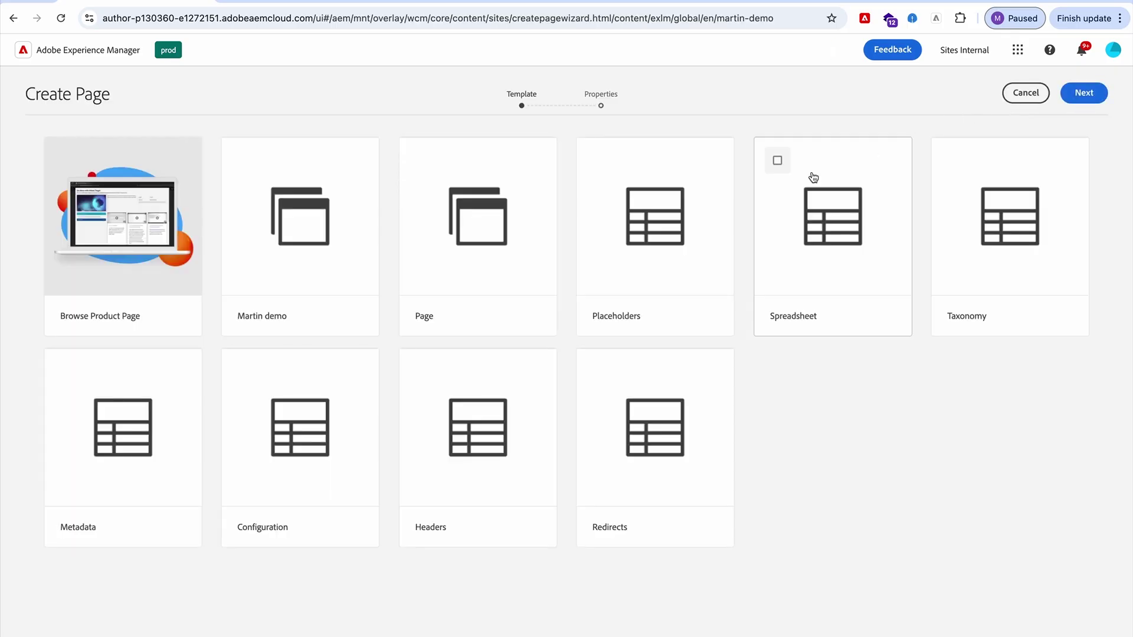
left_click(777, 159)
left_click(1092, 103)
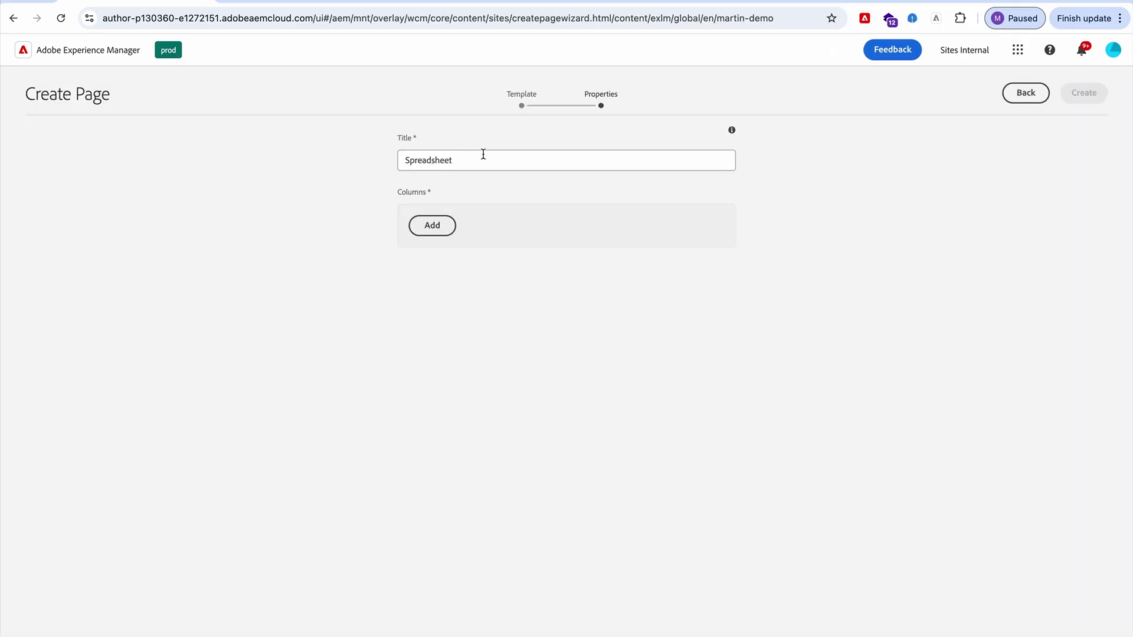
double_click(451, 161)
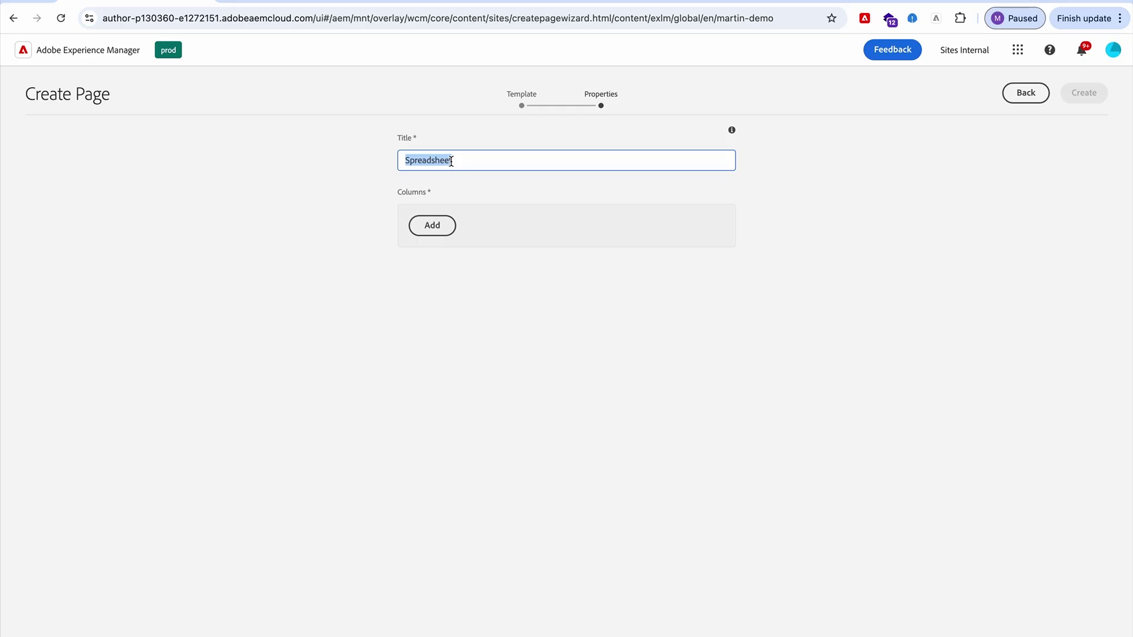
type("redire")
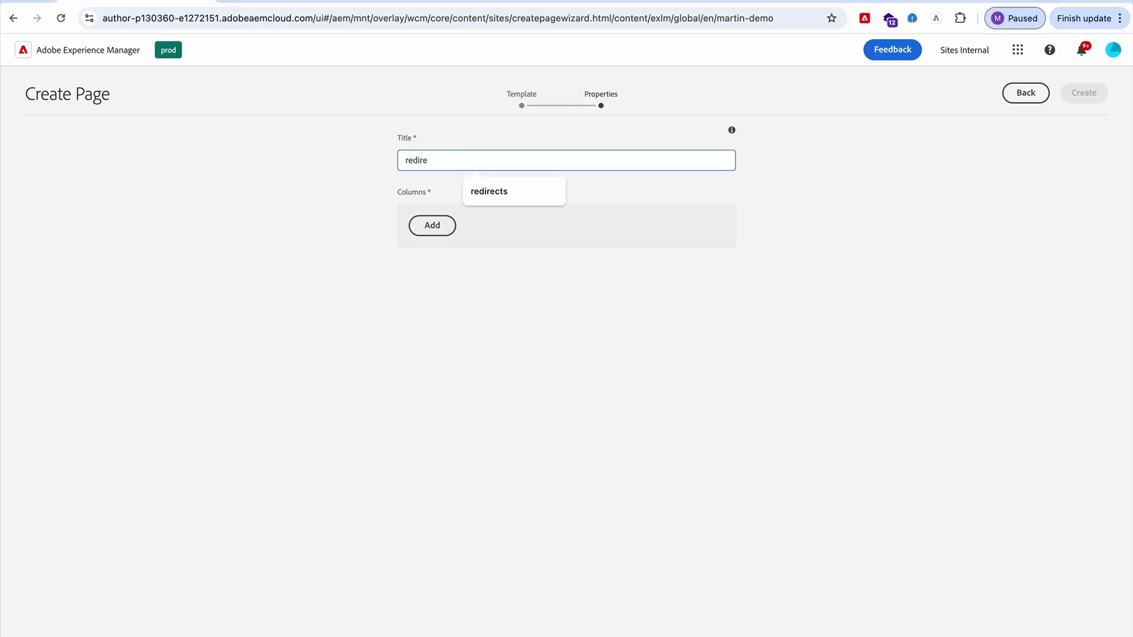
left_click(489, 196)
- Add the columns 'source' and 'destination' and create the spreadsheet page
left_click(432, 224)
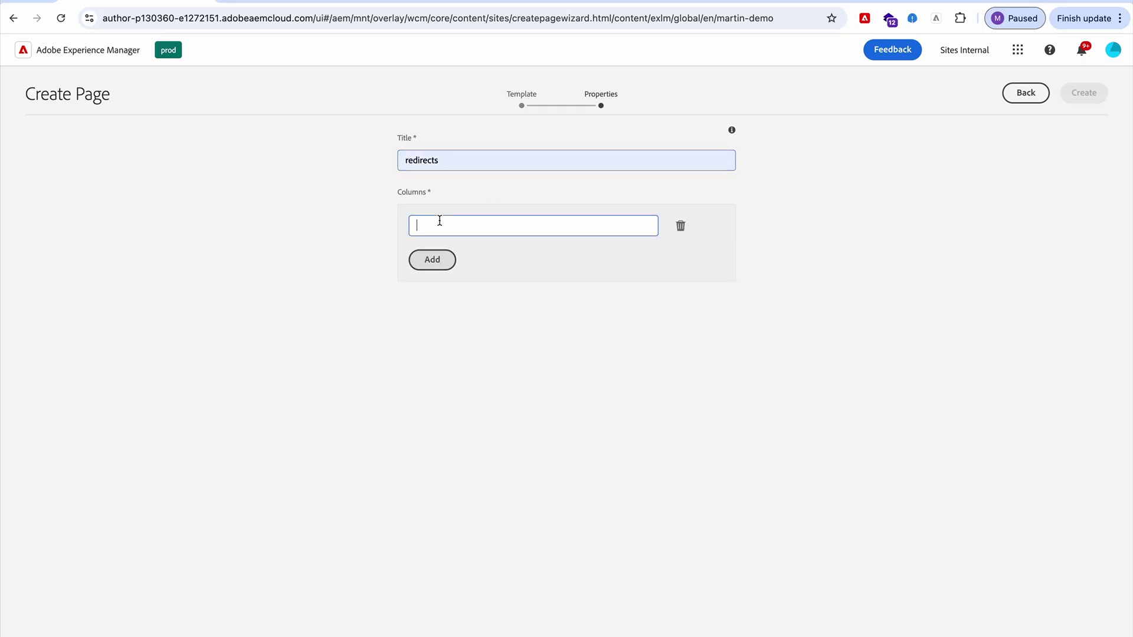
type("s")
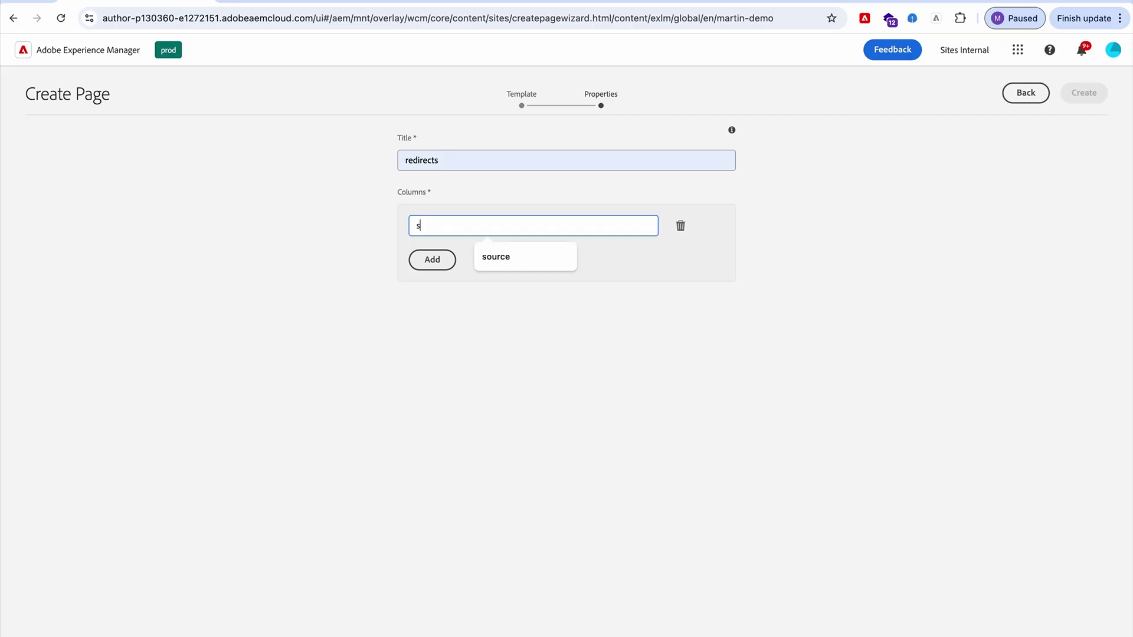
left_click(491, 256)
left_click(434, 260)
type("d")
left_click(501, 282)
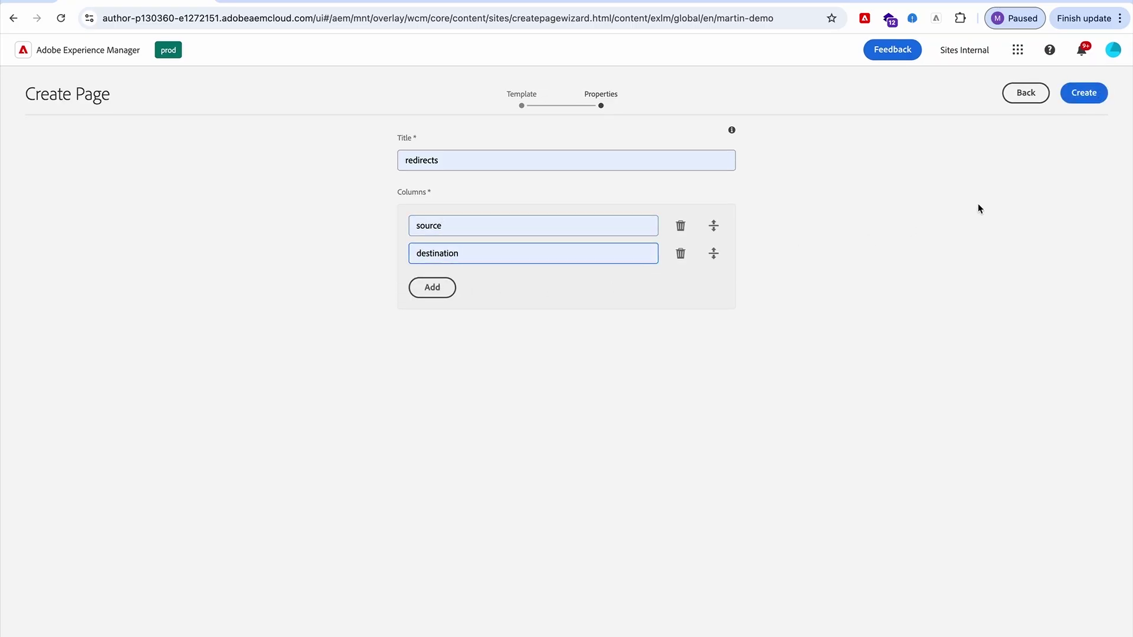
left_click(1071, 95)
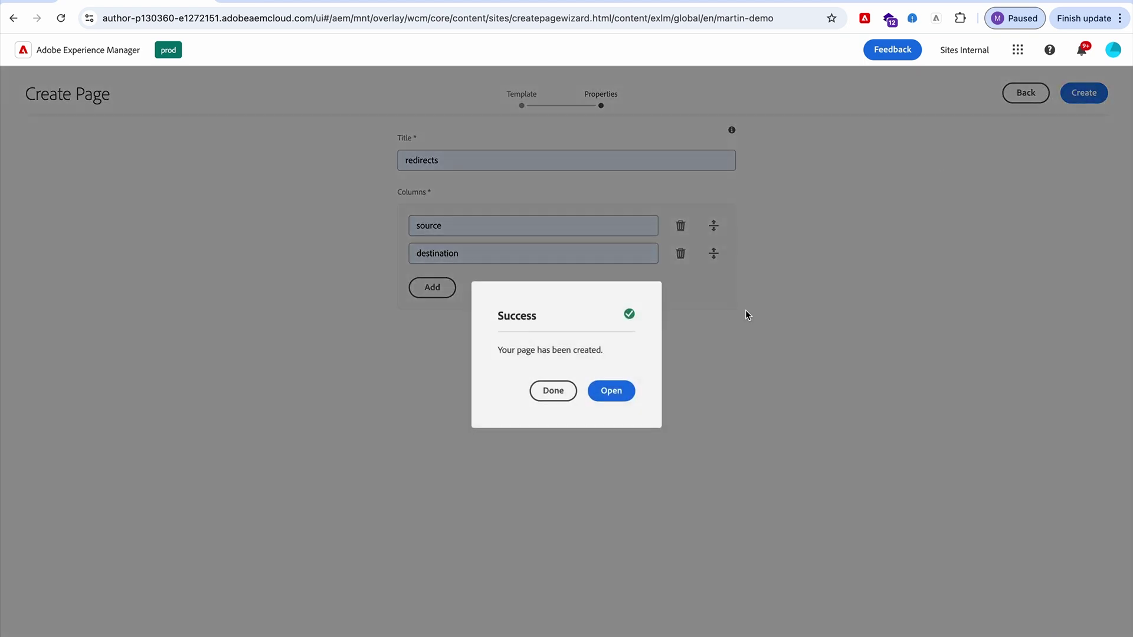
- Open the redirects sheet, add a dfgdfg-to-dfgdfg test row, and place the CSV folder window over it
left_click(616, 389)
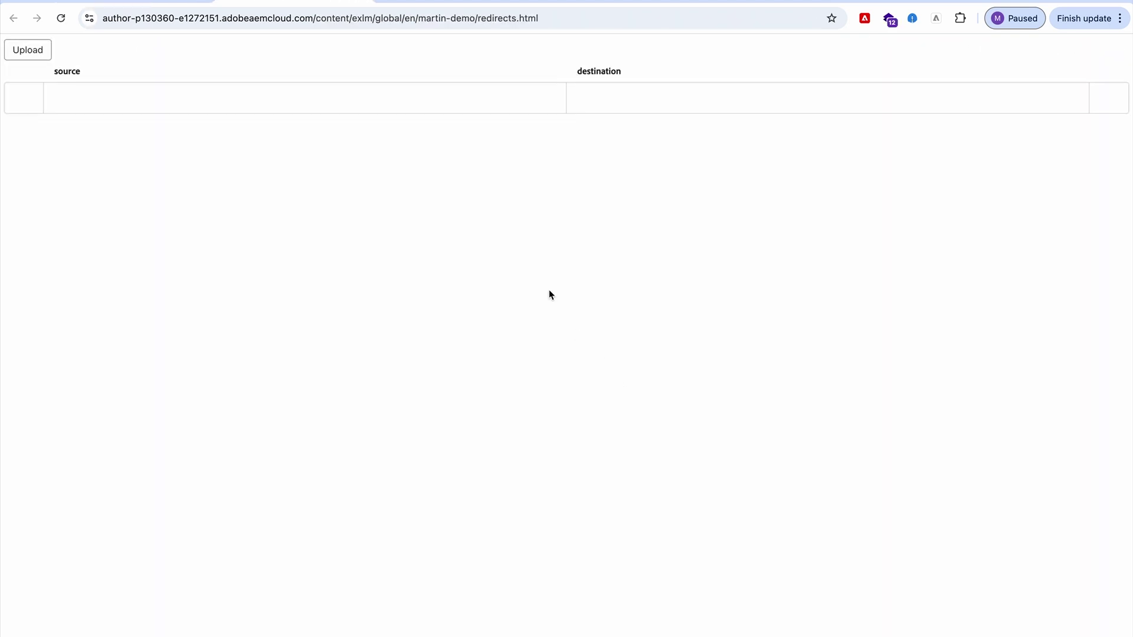
left_click(143, 104)
type("dfgdfg")
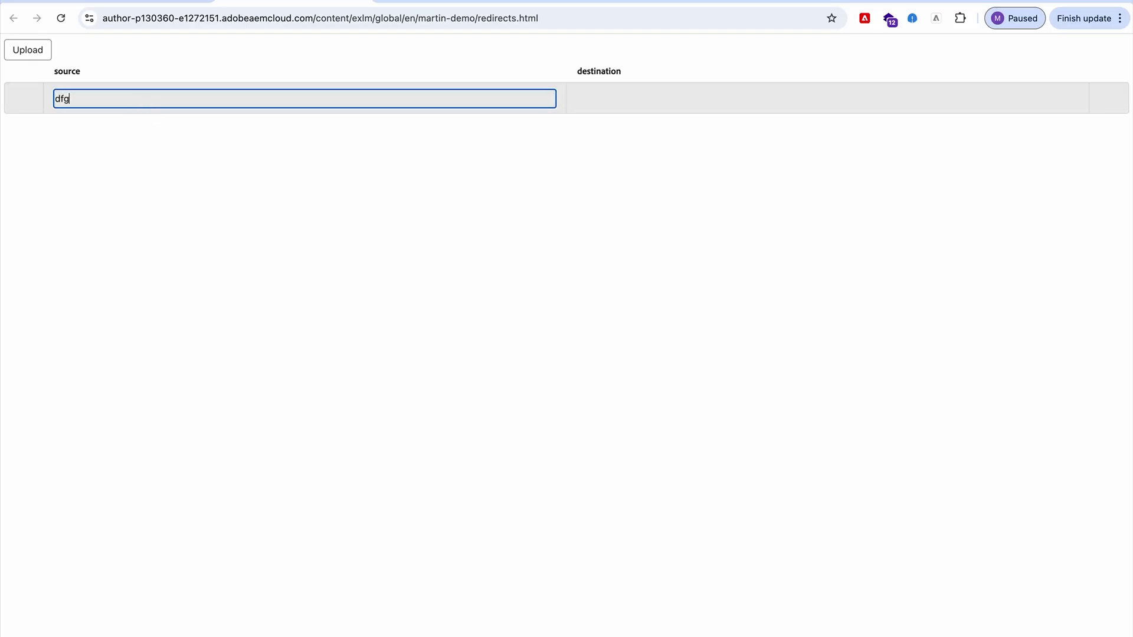
left_click(645, 108)
type("dfgdfg")
left_click(401, 131)
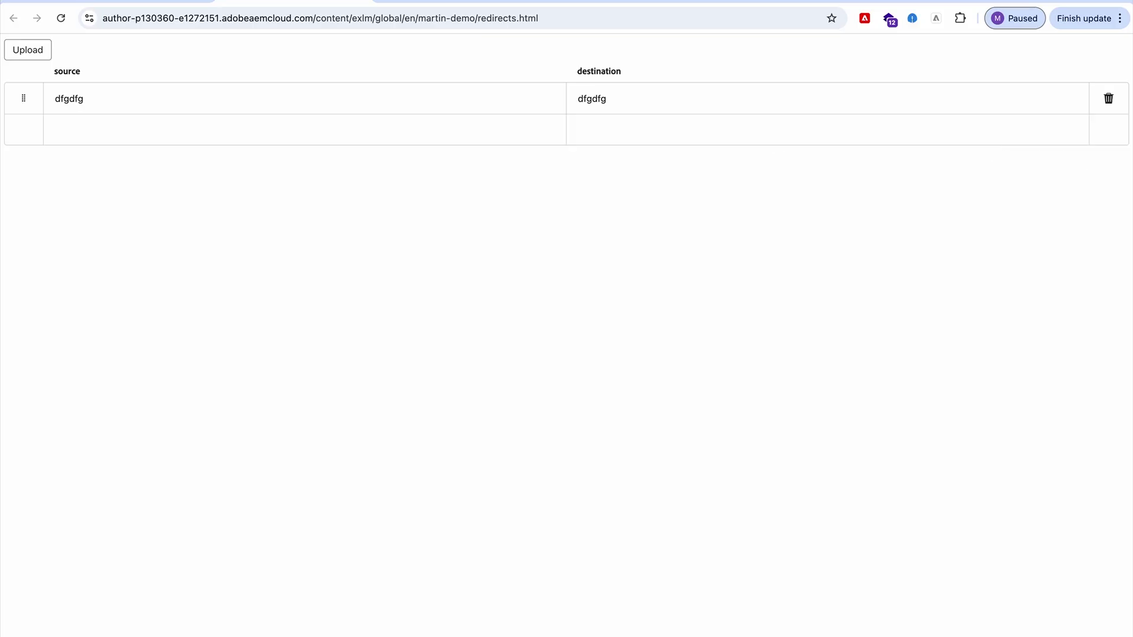
left_click_drag(1132, 195, 288, 66)
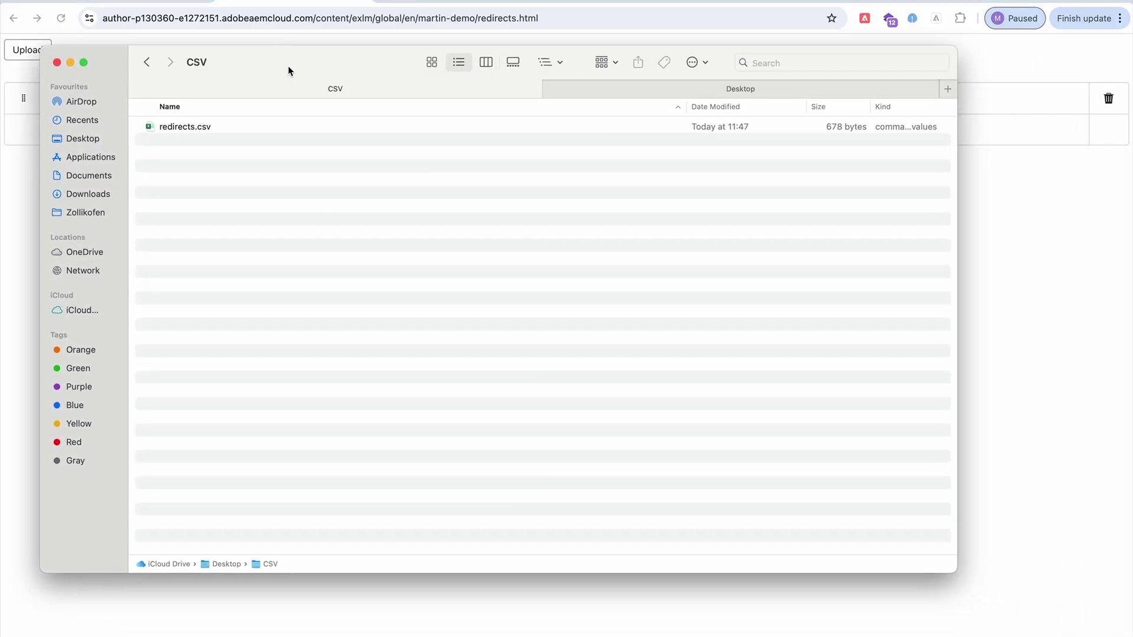
- Open redirects.csv in Excel and widen columns A and B to fit the paths
left_click(178, 128)
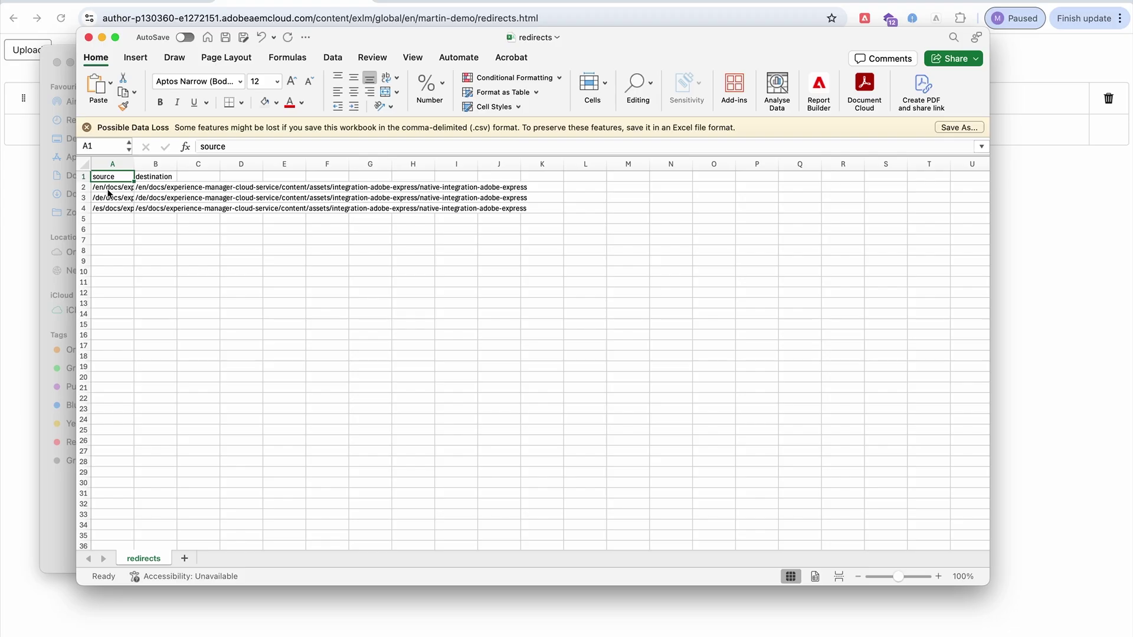
left_click(126, 163)
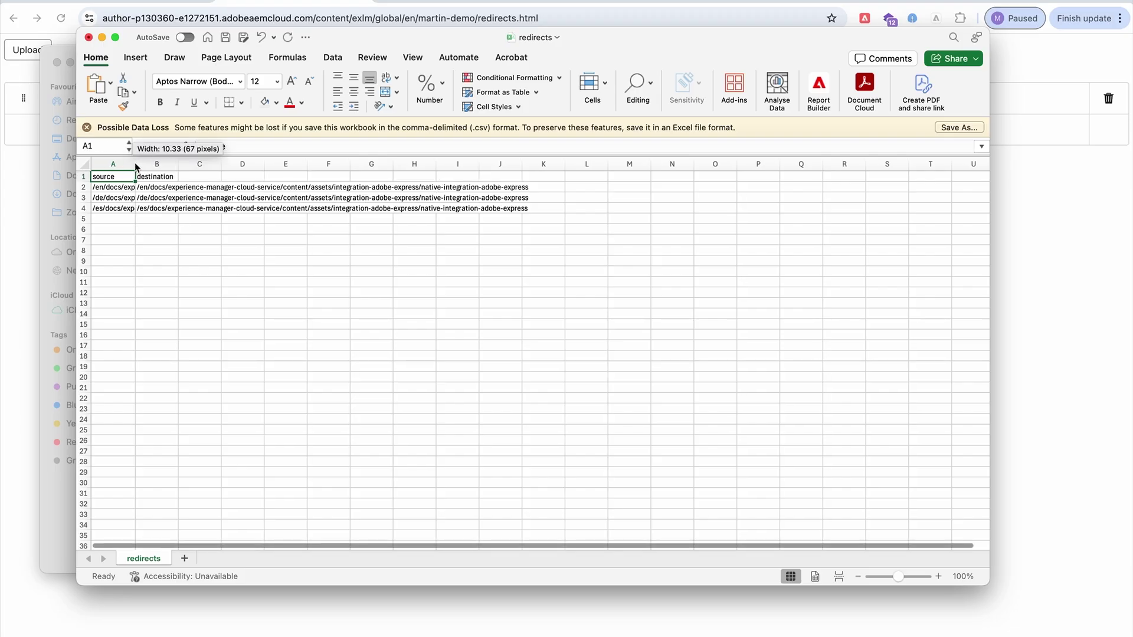
double_click(135, 164)
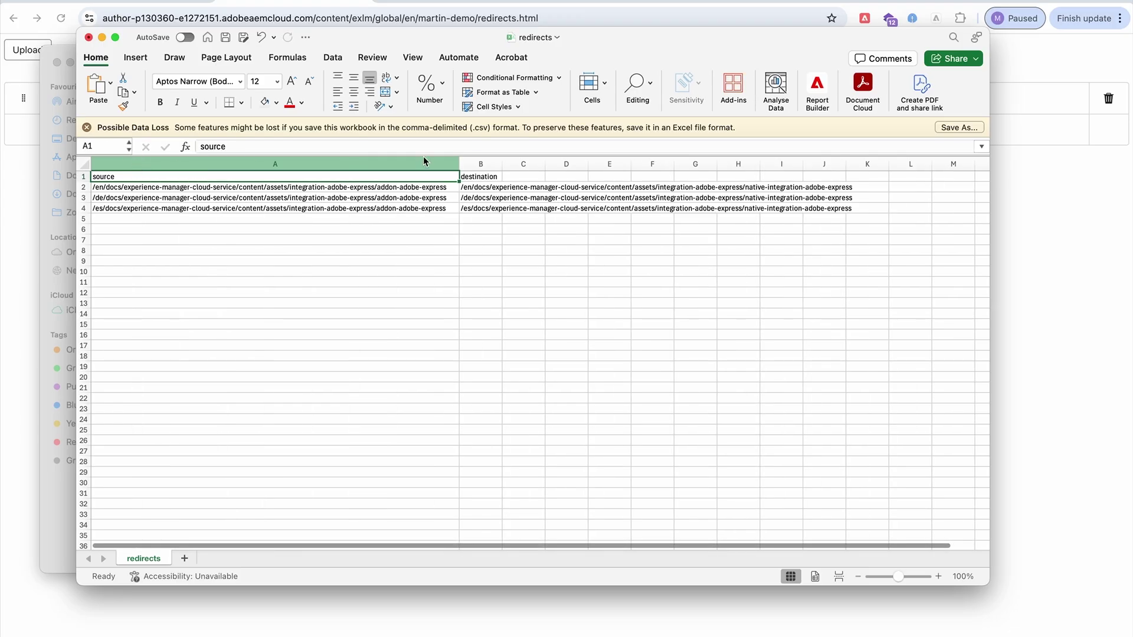
double_click(502, 164)
scroll(344, 290, "down", 1)
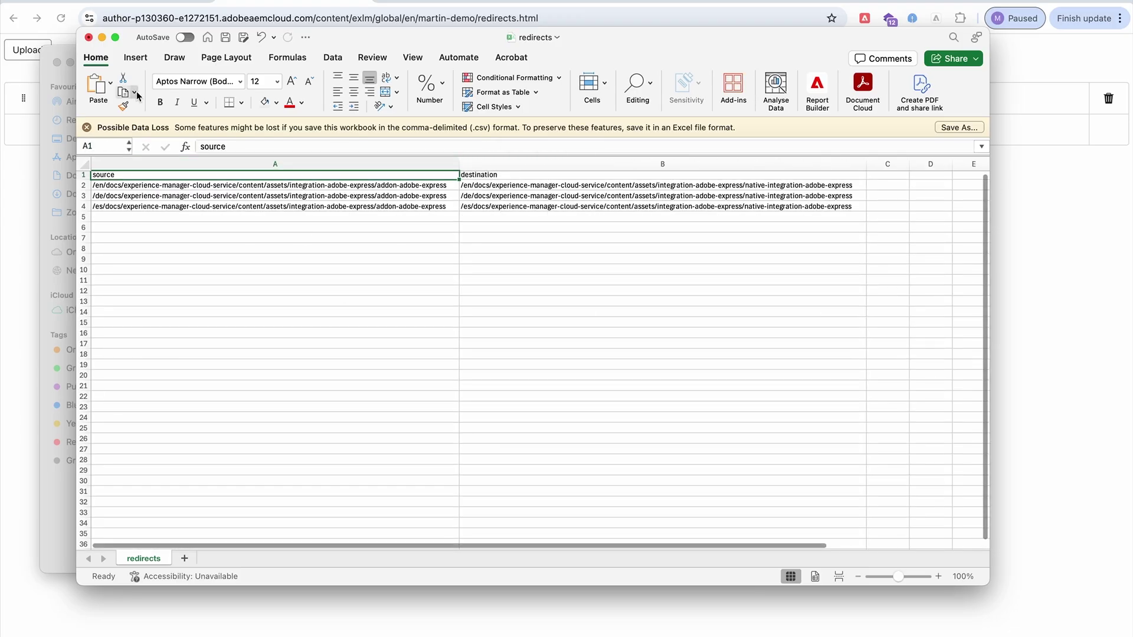
- Close the workbook without saving and return to the browser's redirects page
left_click(89, 38)
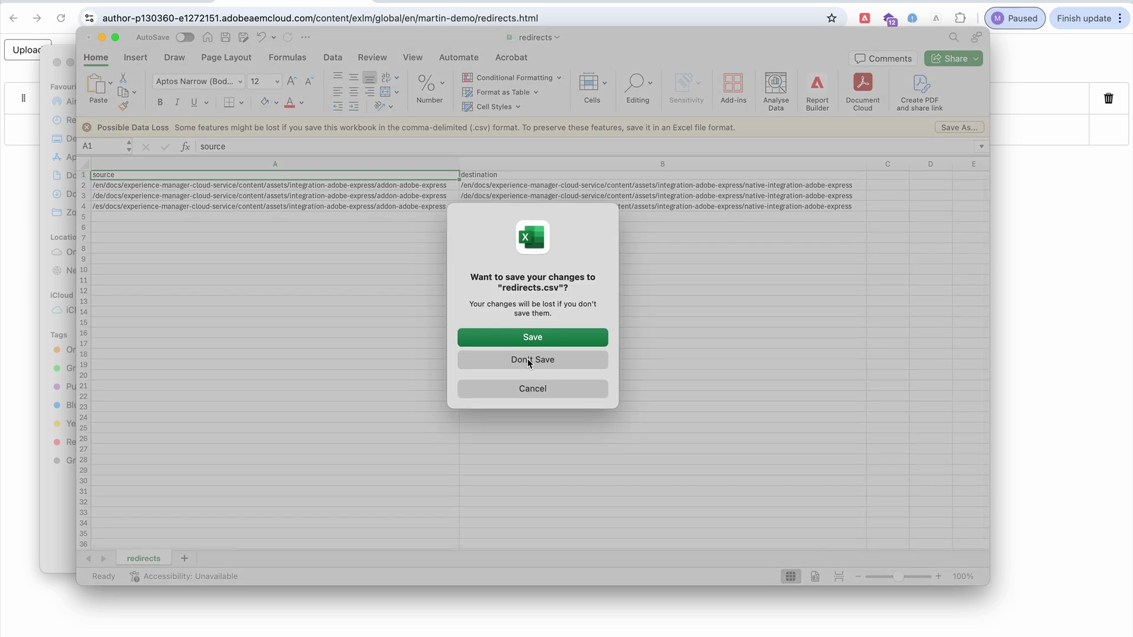
left_click(497, 360)
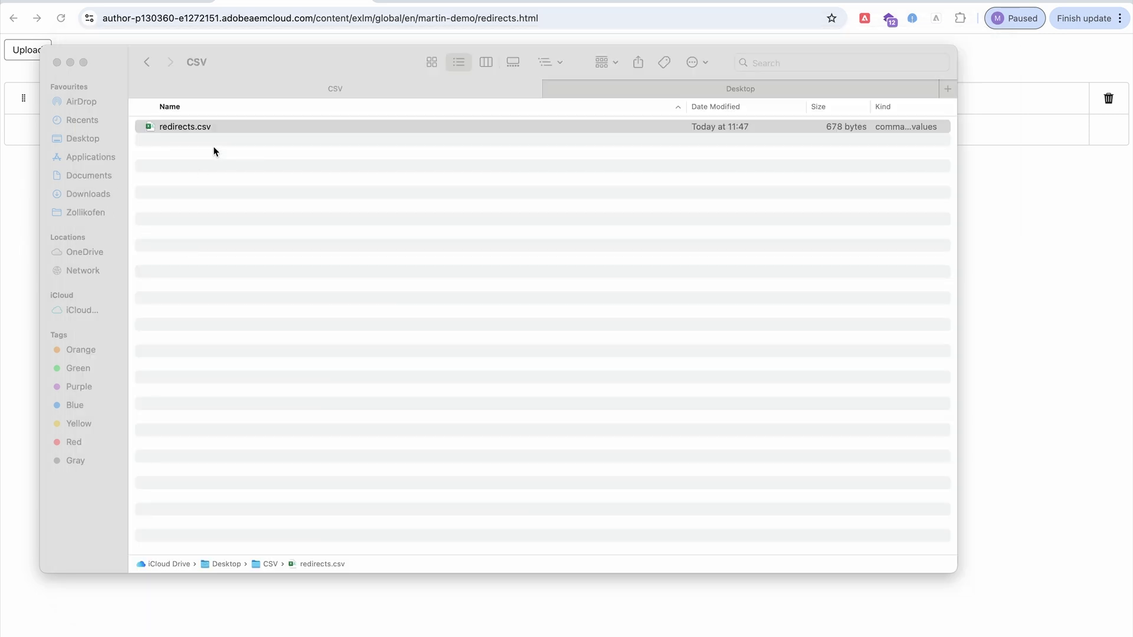
left_click(25, 164)
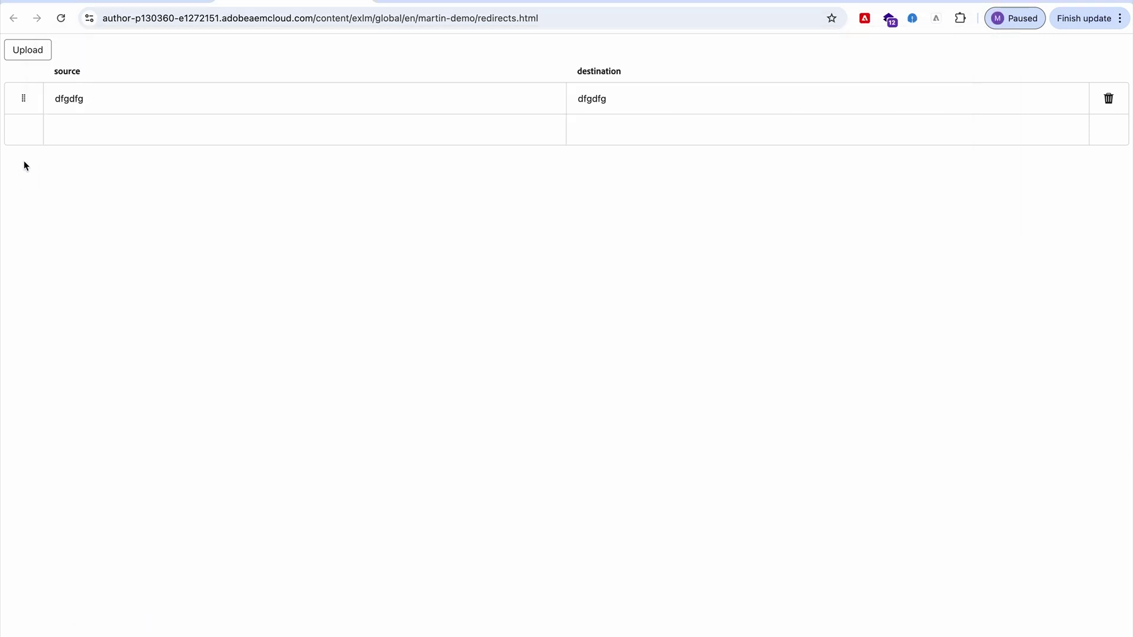
- Append redirects.csv to the redirects sheet via Upload > Append to Doc
left_click(36, 51)
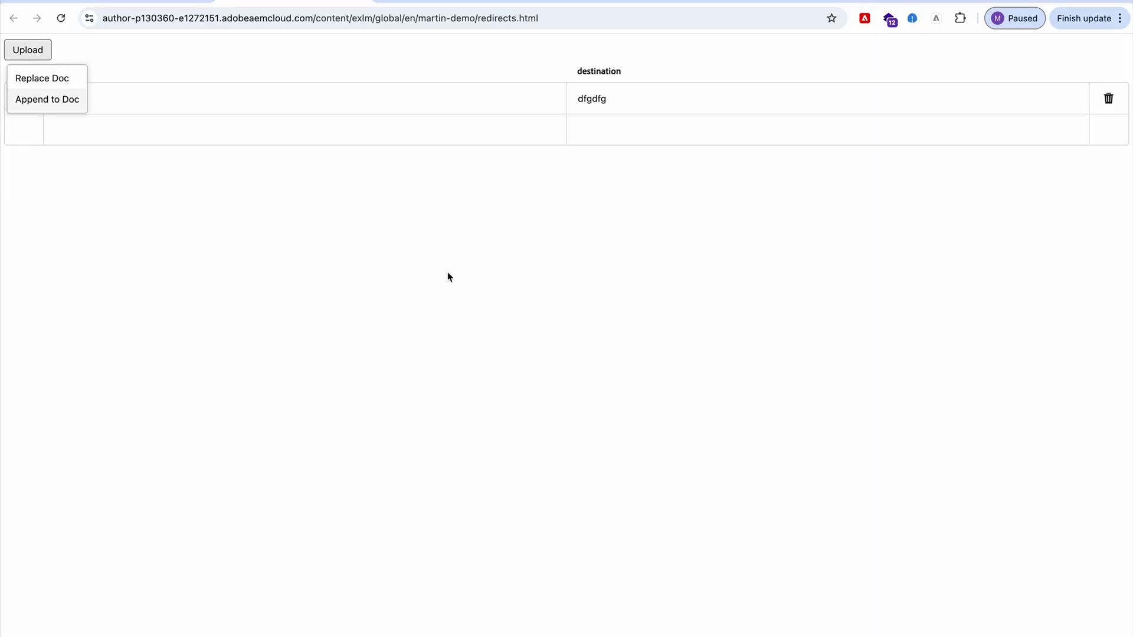
left_click(52, 96)
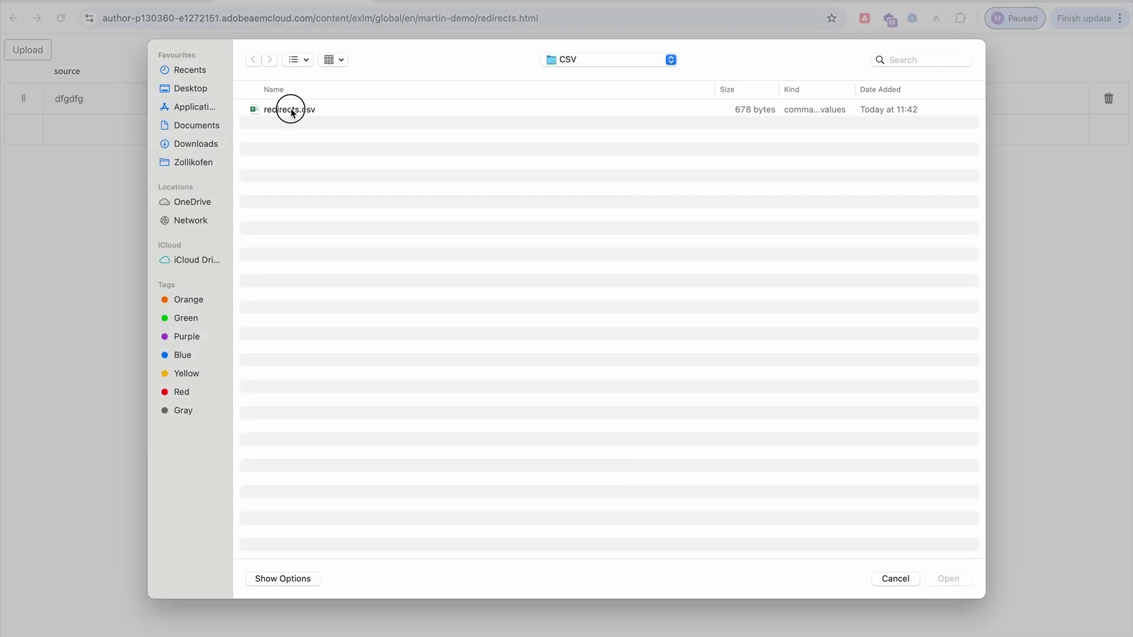
double_click(290, 111)
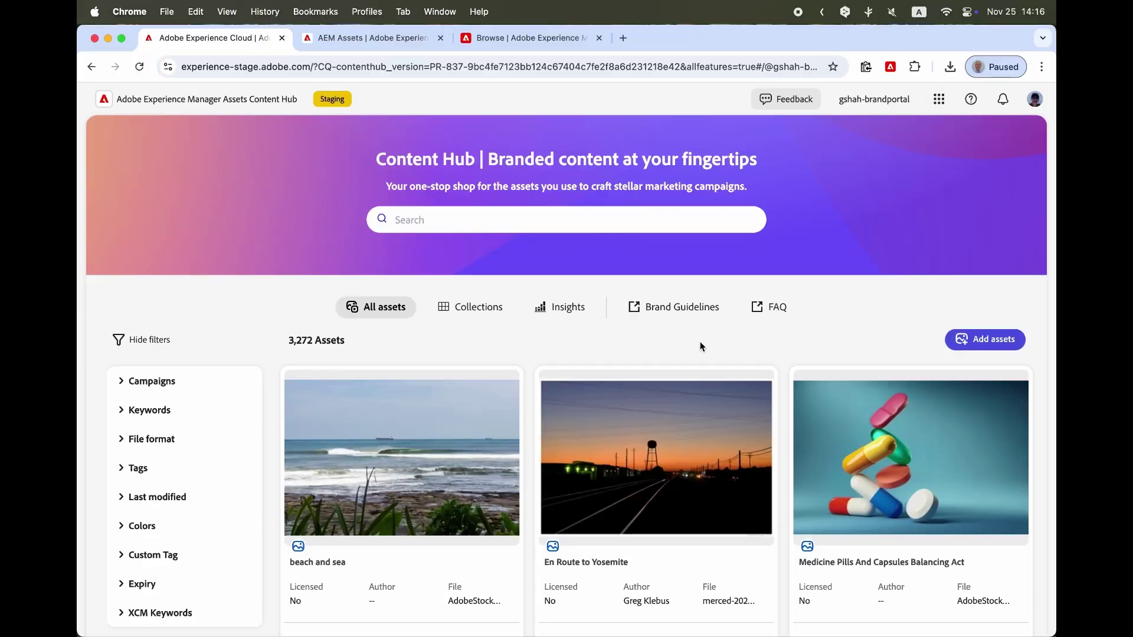
left_click(702, 426)
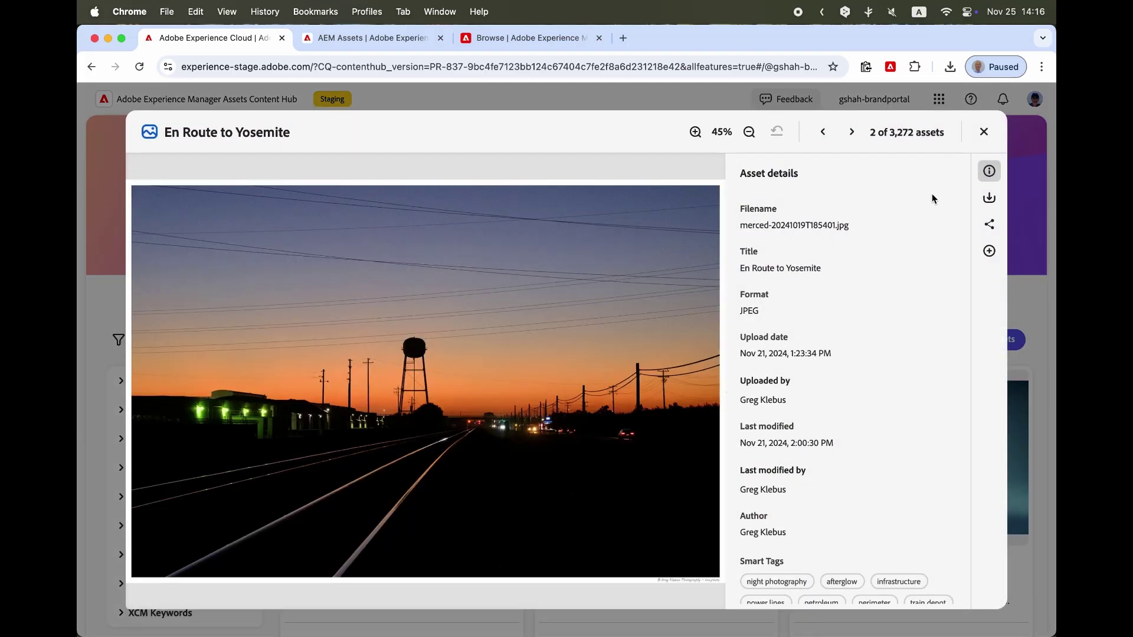
left_click(988, 198)
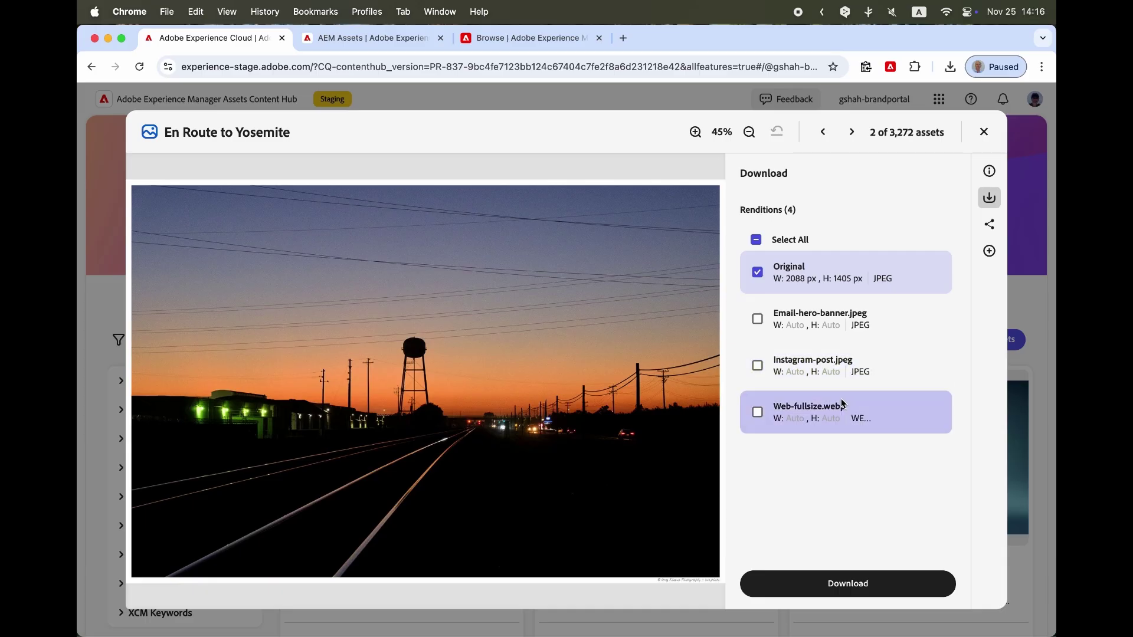
left_click(984, 133)
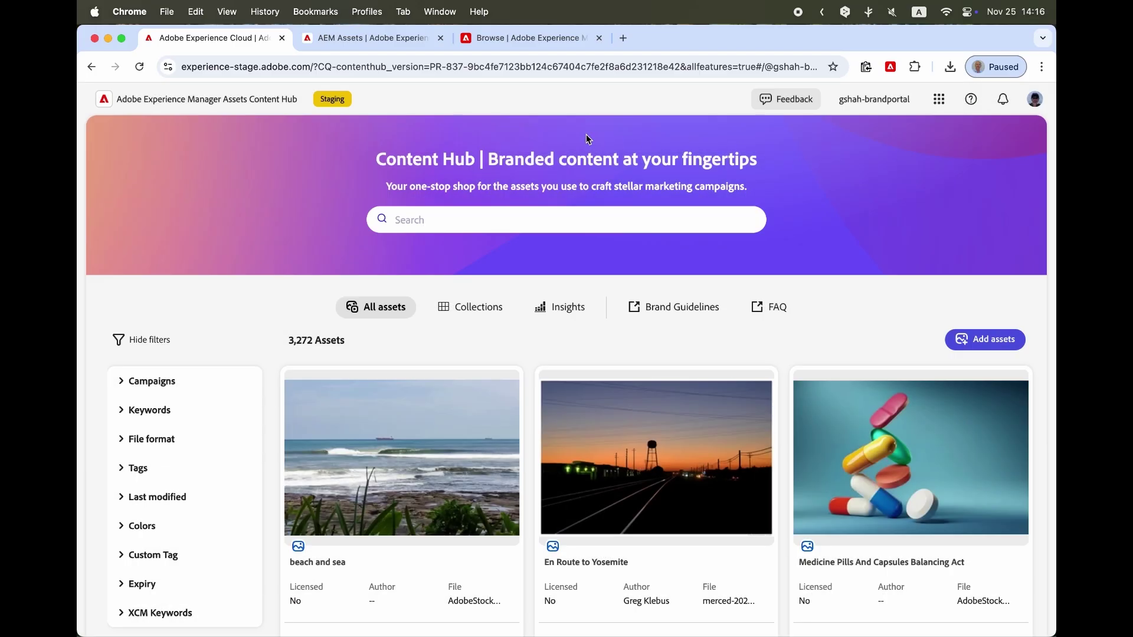
left_click(378, 36)
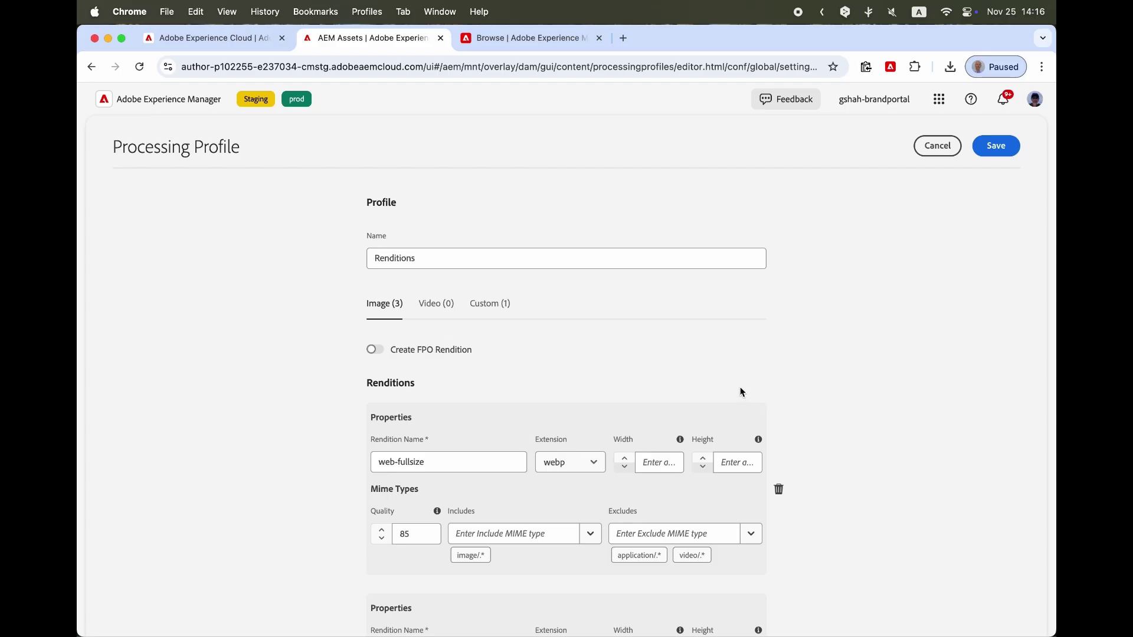
scroll(742, 393, "down", 6)
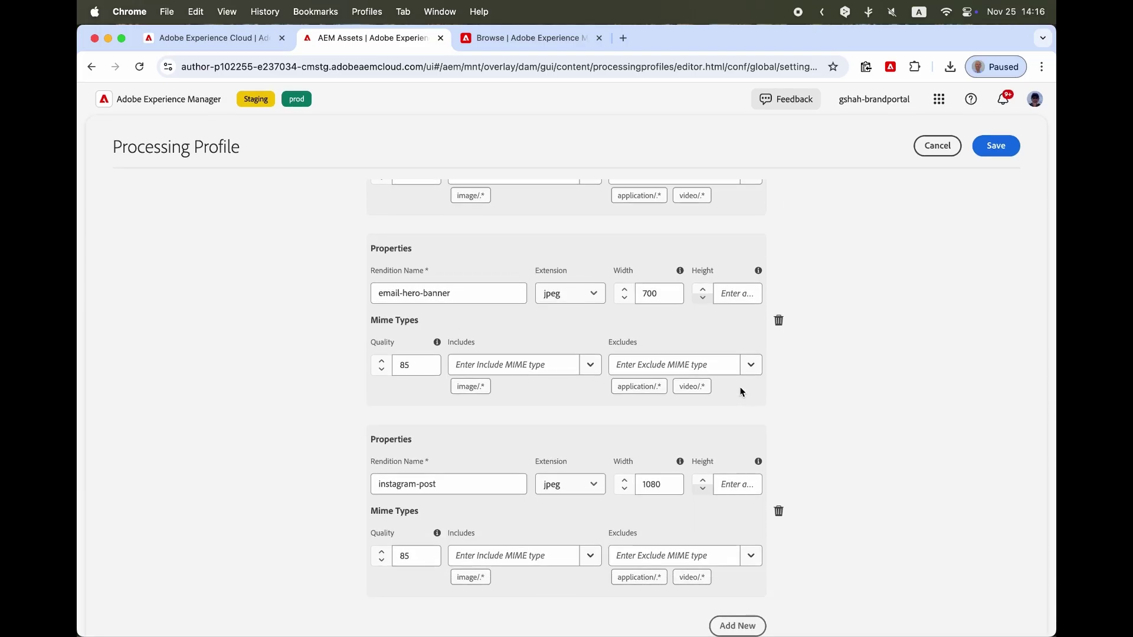
scroll(741, 392, "up", 6)
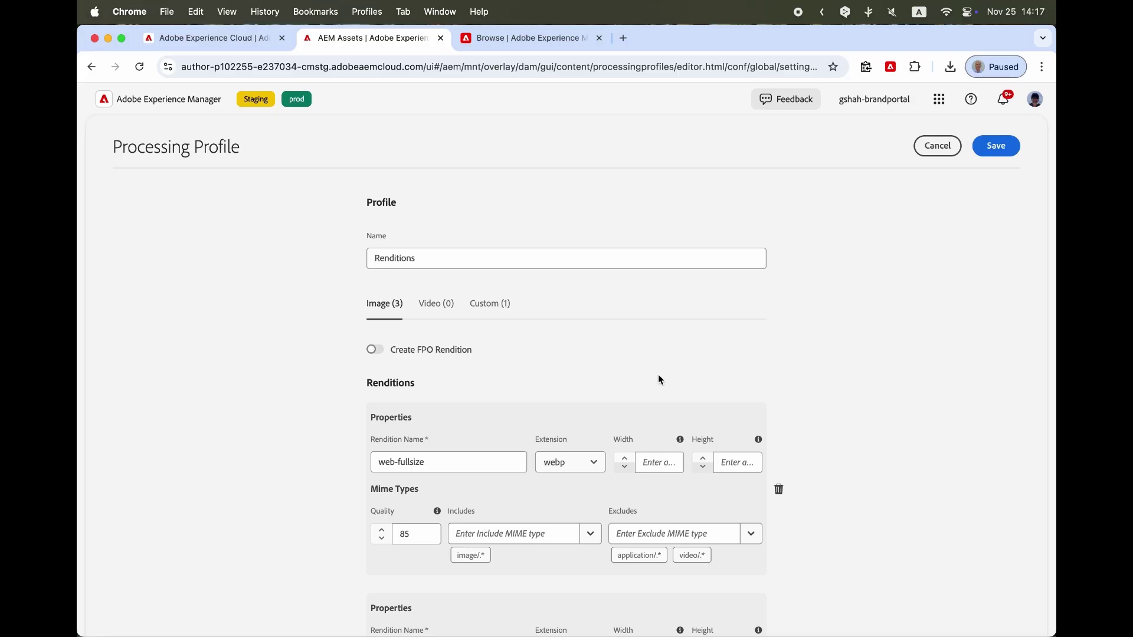
left_click(498, 306)
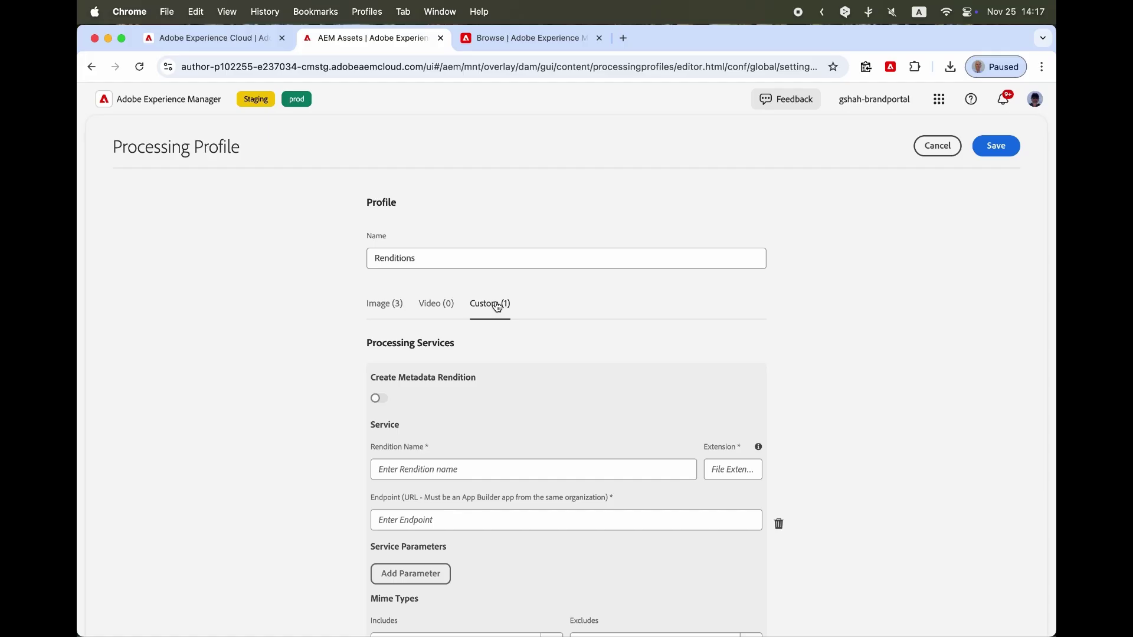
left_click(239, 39)
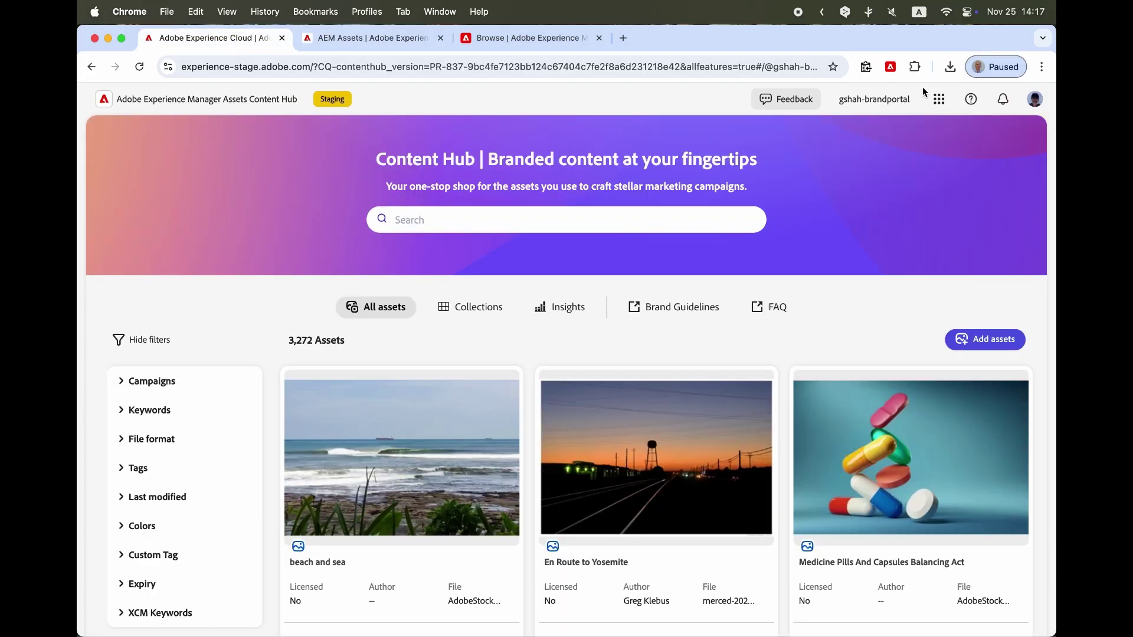
- View the Renditions tab in Content Hub Configurations, then go back to the Content Hub home
left_click(1039, 100)
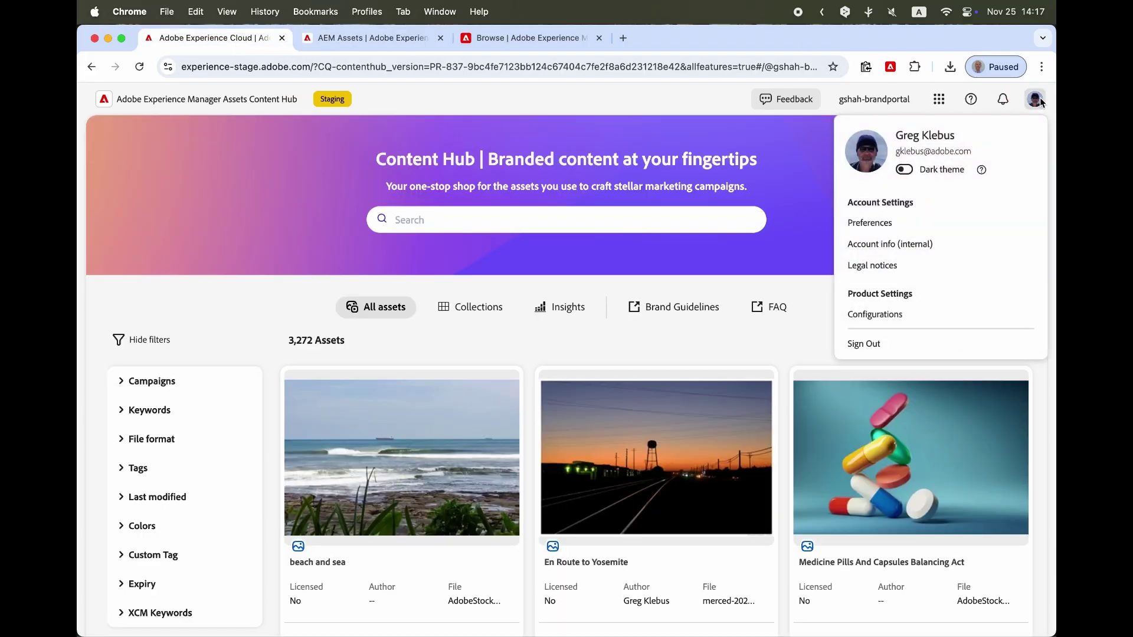
left_click(880, 316)
left_click(633, 207)
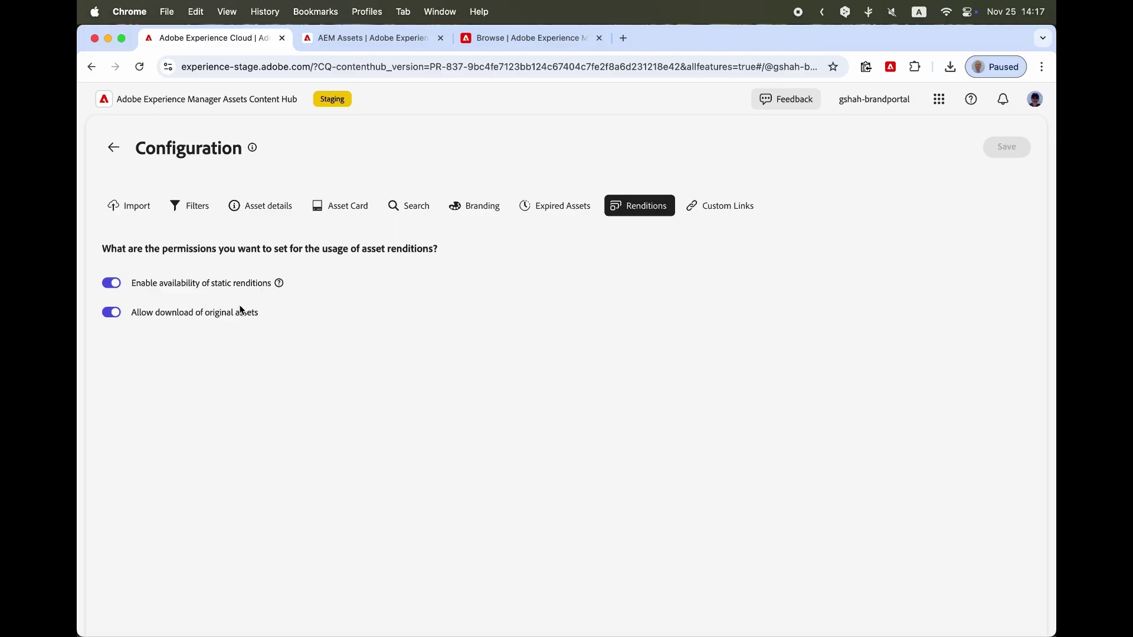
left_click(114, 149)
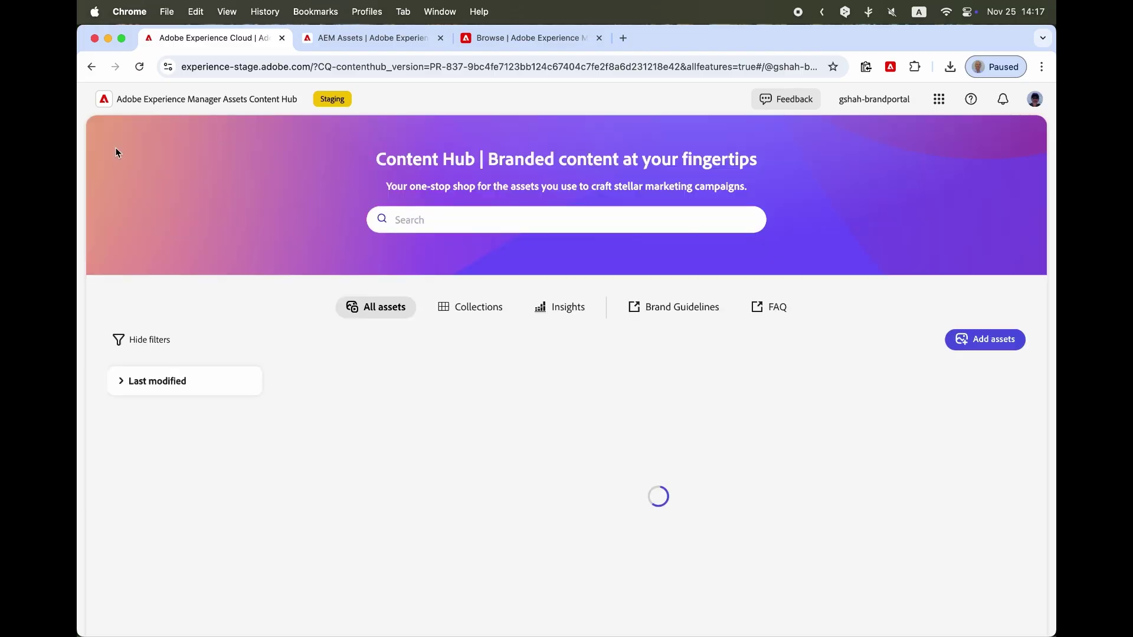
- Open the En Route to Yosemite asset details in the AEM Assets browser
left_click(374, 35)
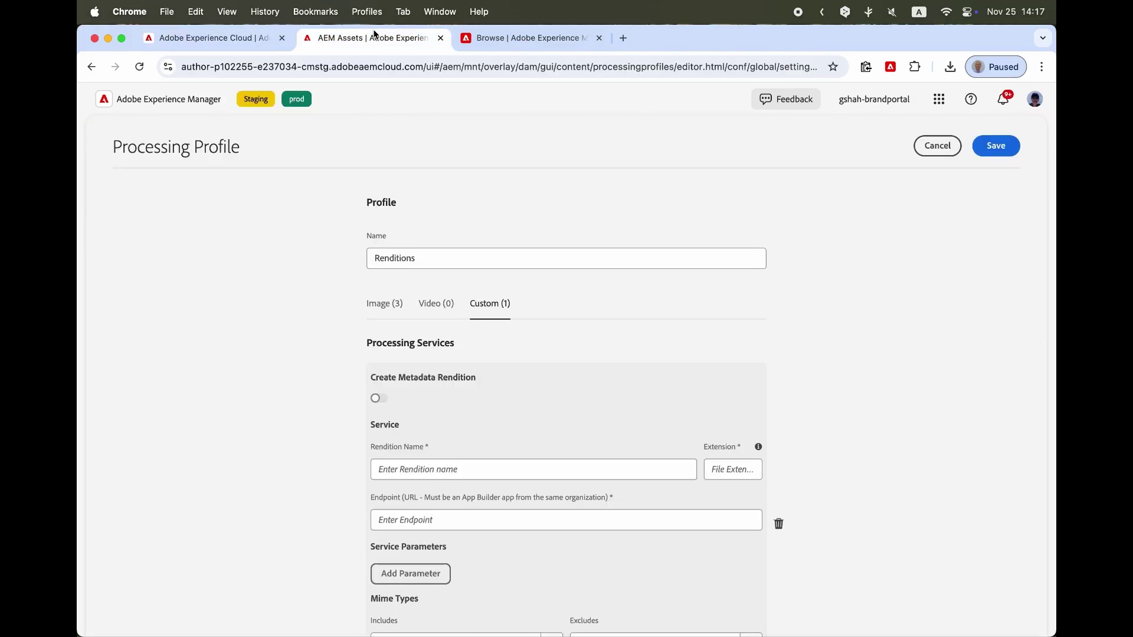
left_click(502, 36)
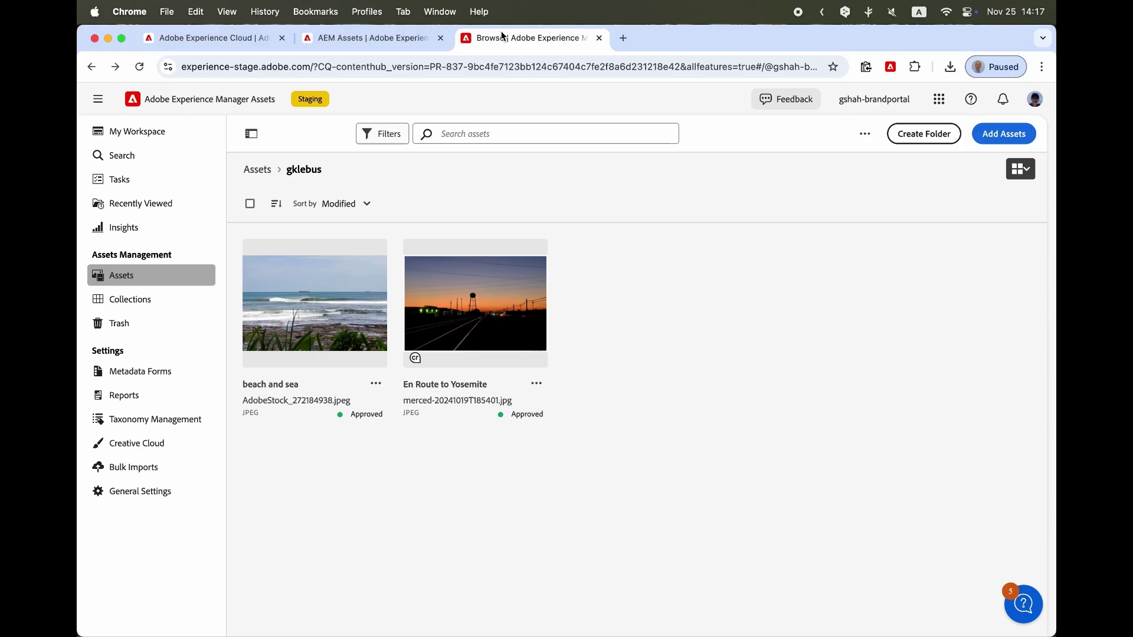
left_click(478, 304)
double_click(477, 303)
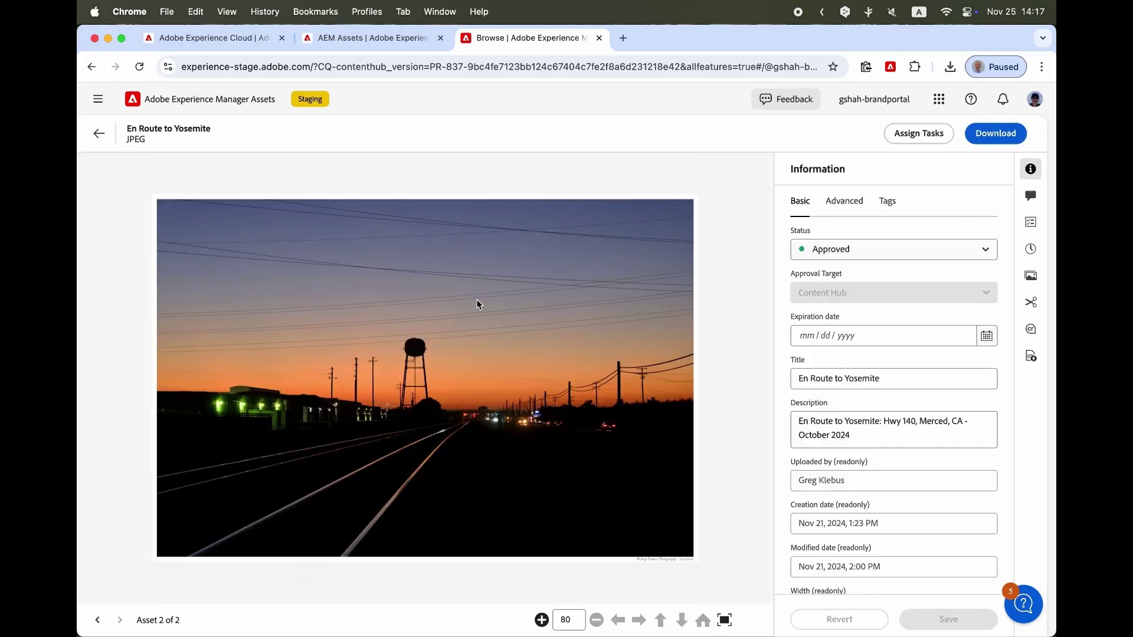
- Preview its Original, email-hero-banner.jpeg and instagram-post.jpeg renditions
left_click(1032, 276)
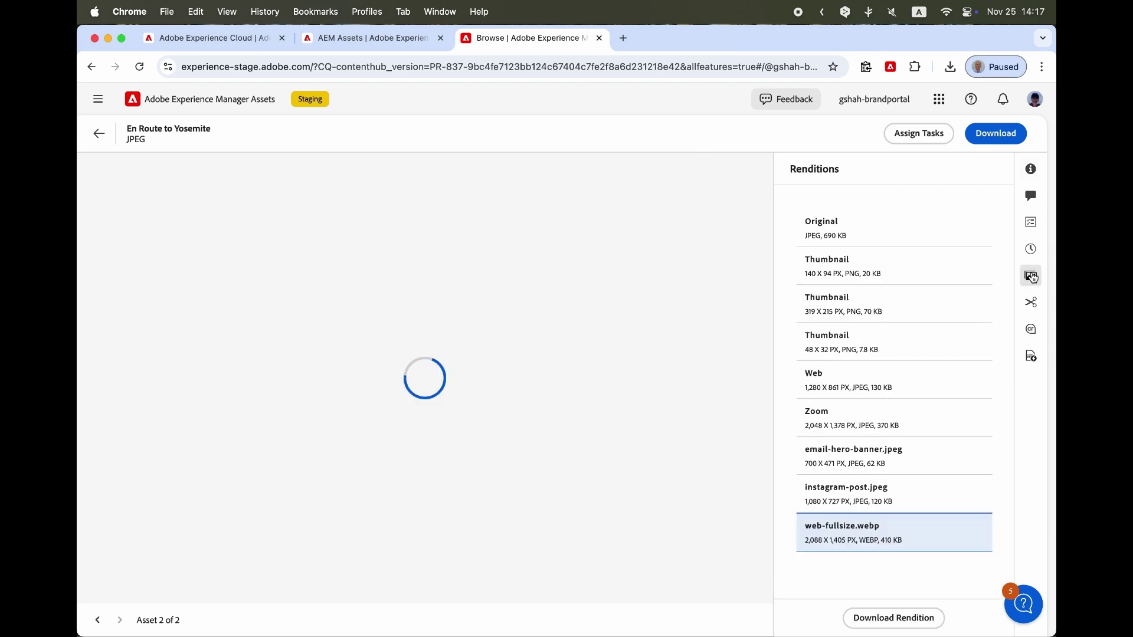
left_click(852, 236)
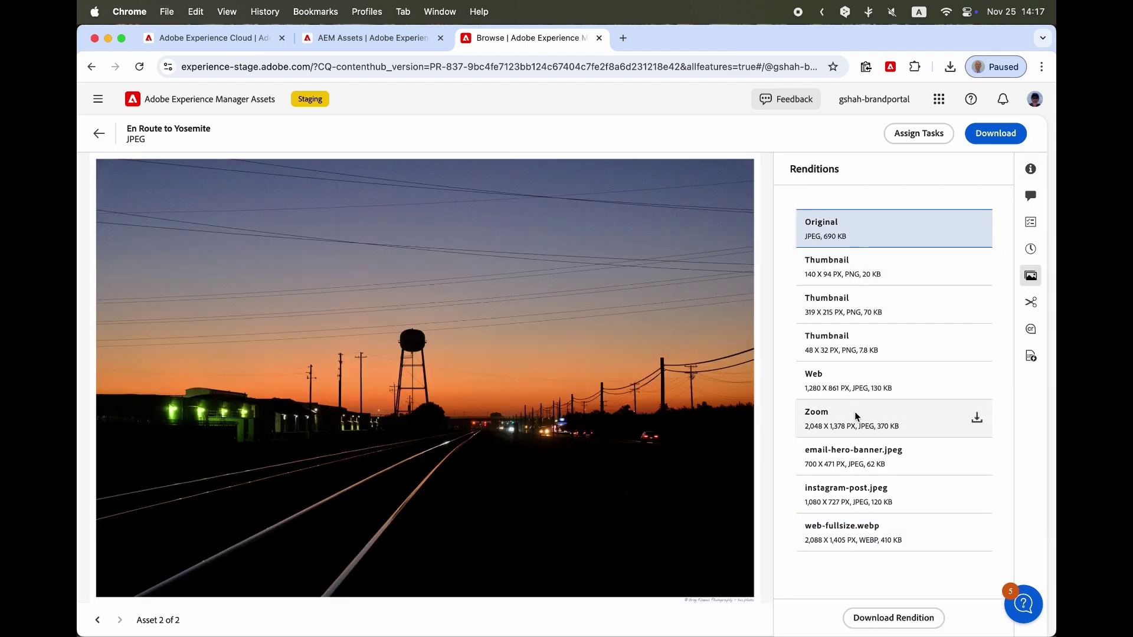
left_click(857, 465)
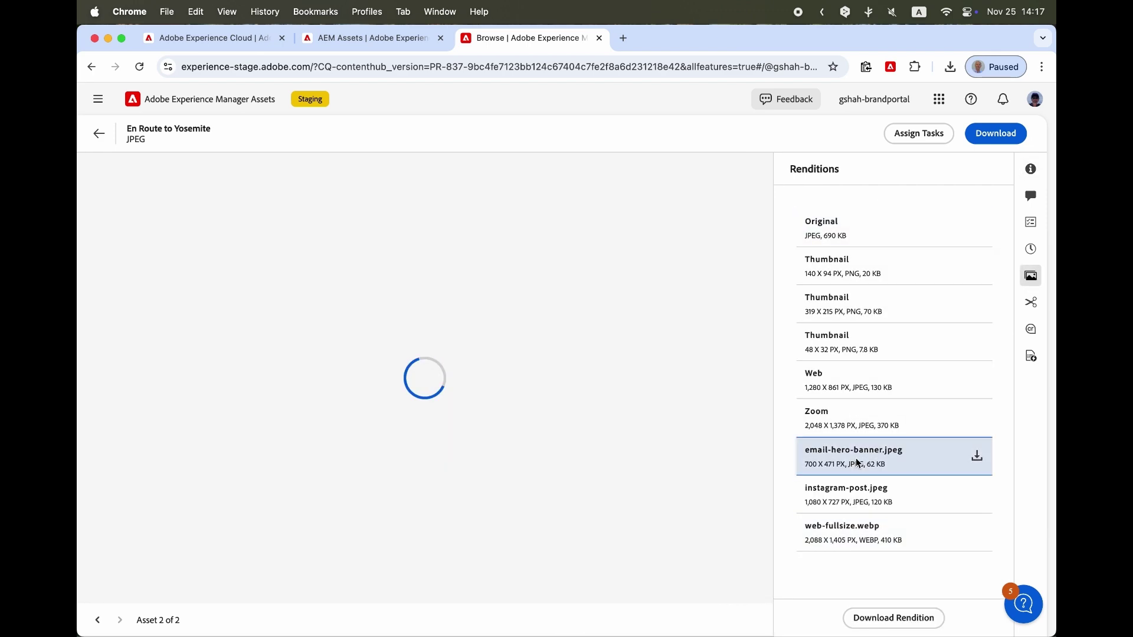
left_click(857, 499)
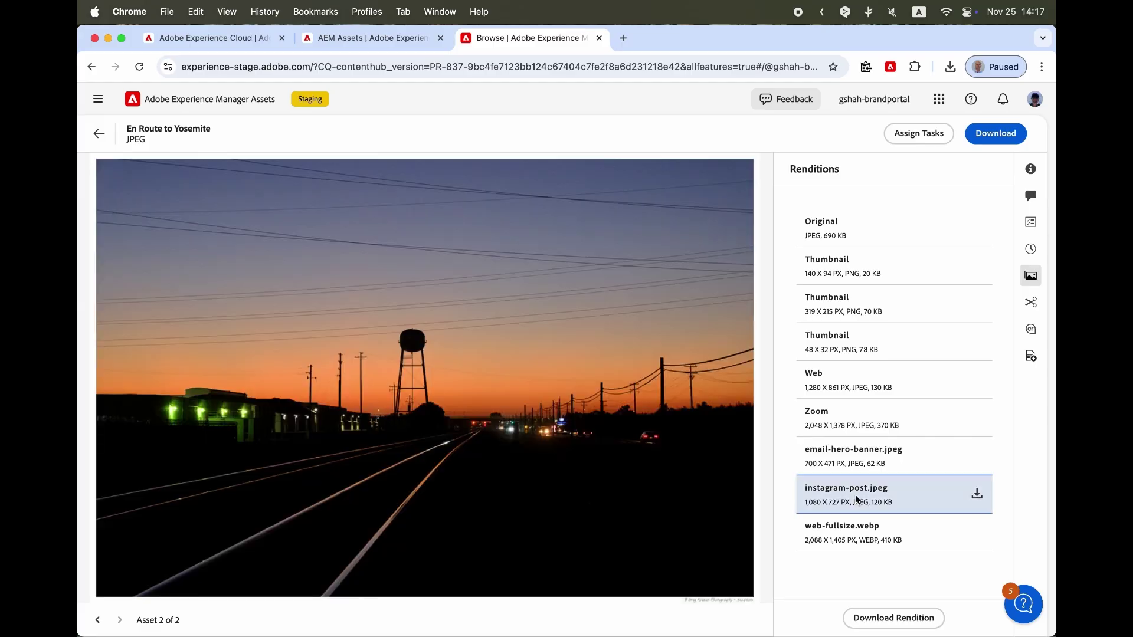
- Download En Route to Yosemite's Original, Email-hero-banner and Instagram-post renditions from Content Hub
left_click(216, 41)
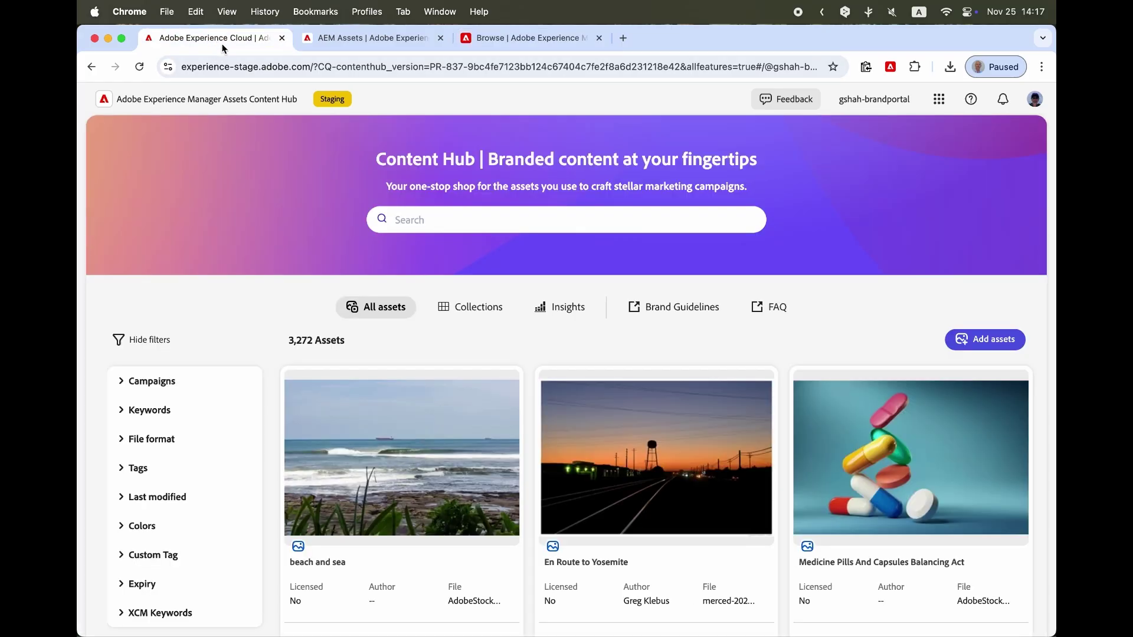
left_click(655, 447)
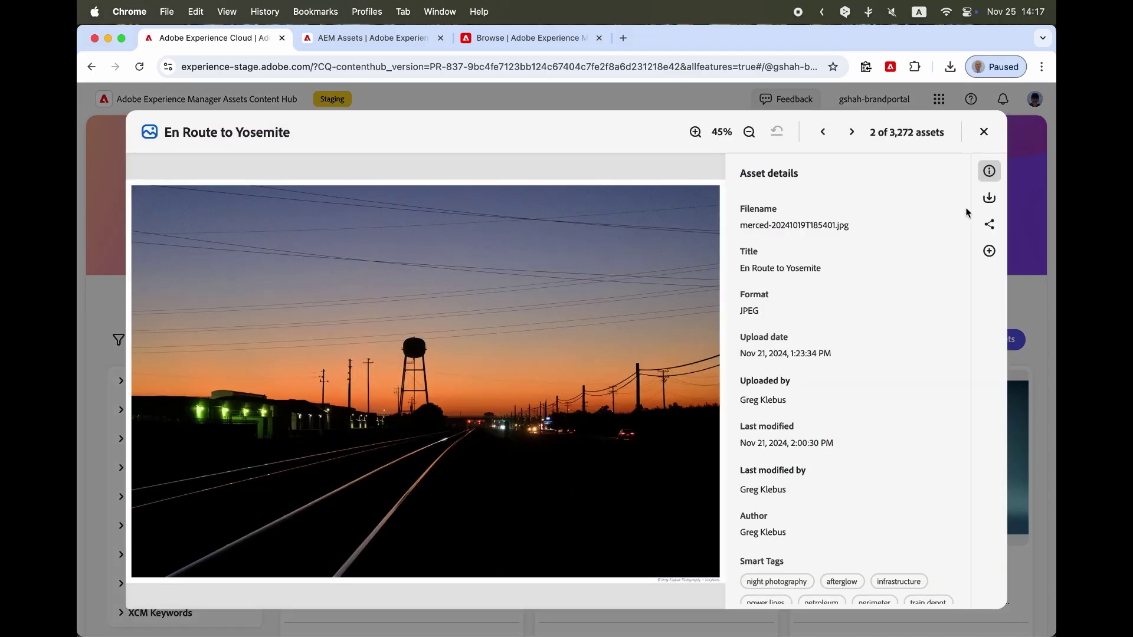
left_click(988, 198)
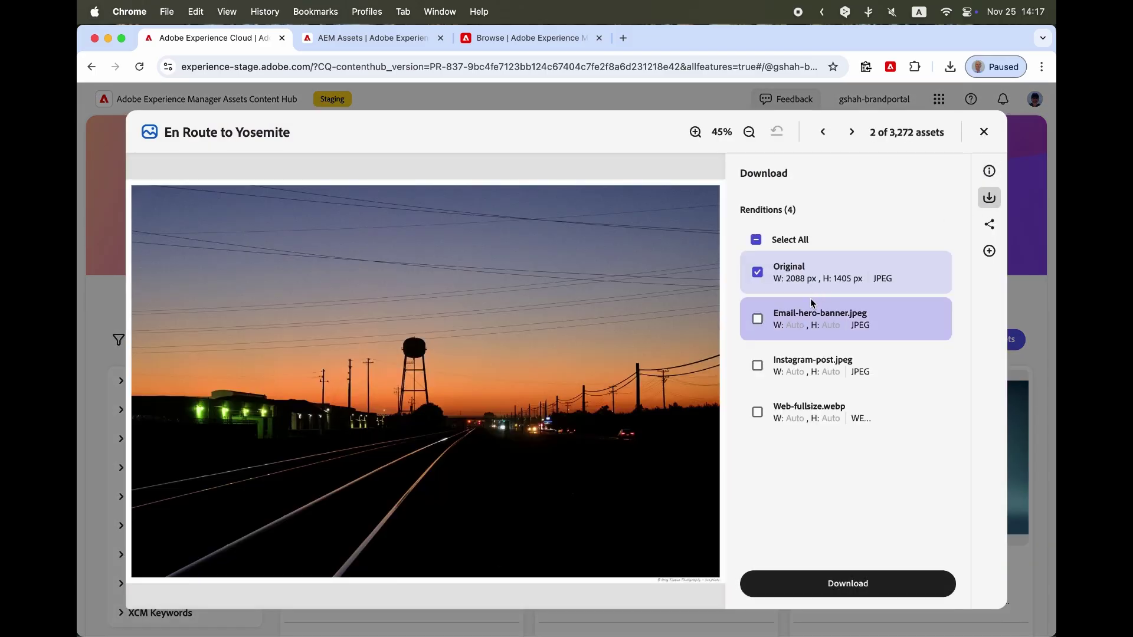
left_click(758, 365)
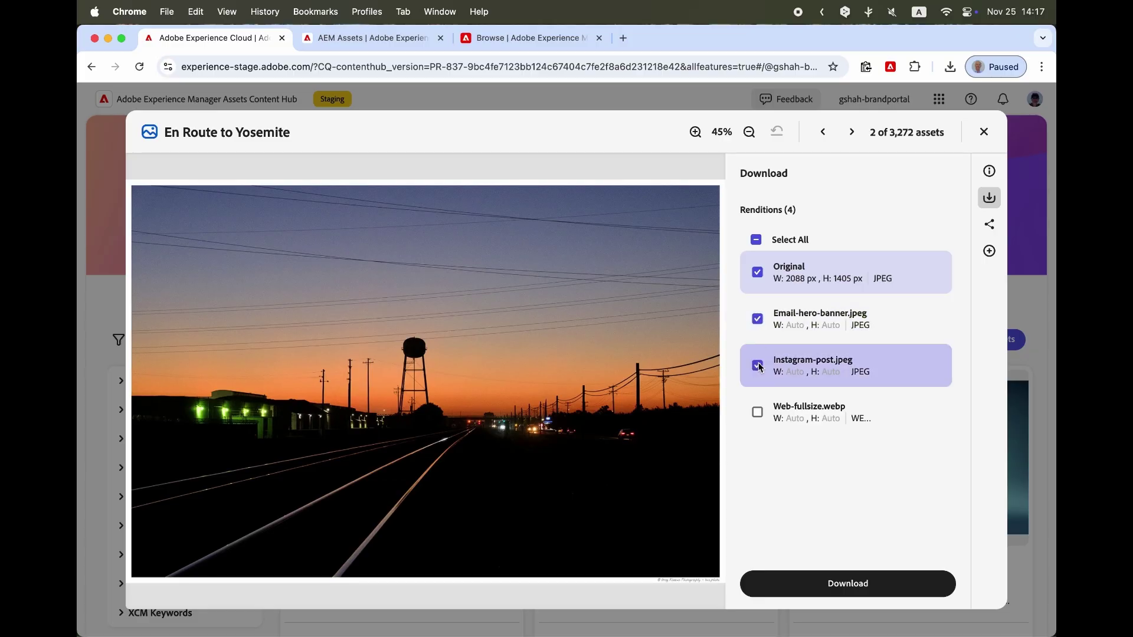
left_click(813, 586)
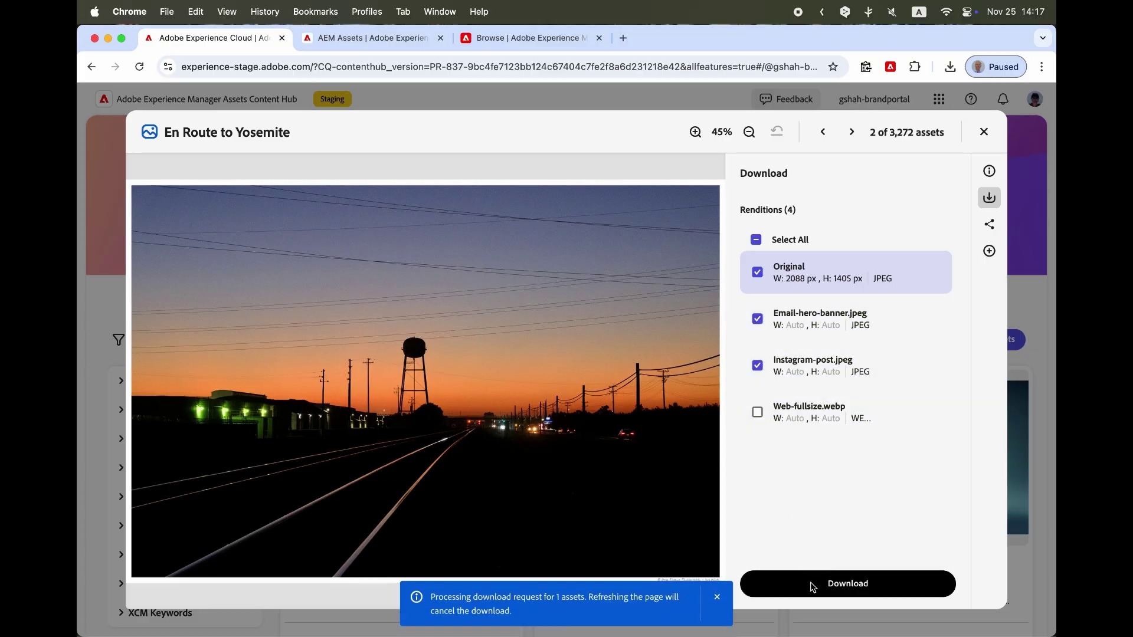